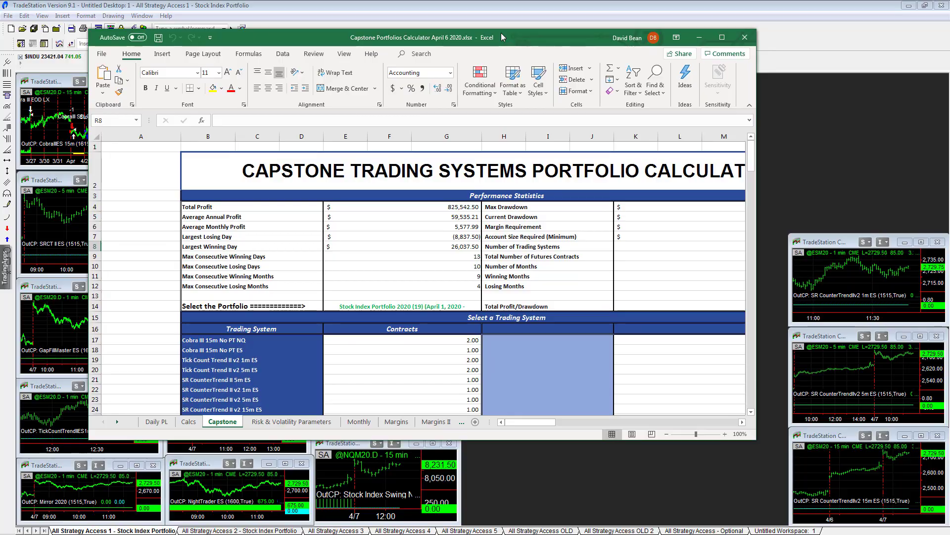
# - Maximize the Excel workbook and inspect portfolio cell E14 and the drawdown formulas in K4 and K5
pyautogui.doubleClick(501, 37)
pyautogui.click(856, 209)
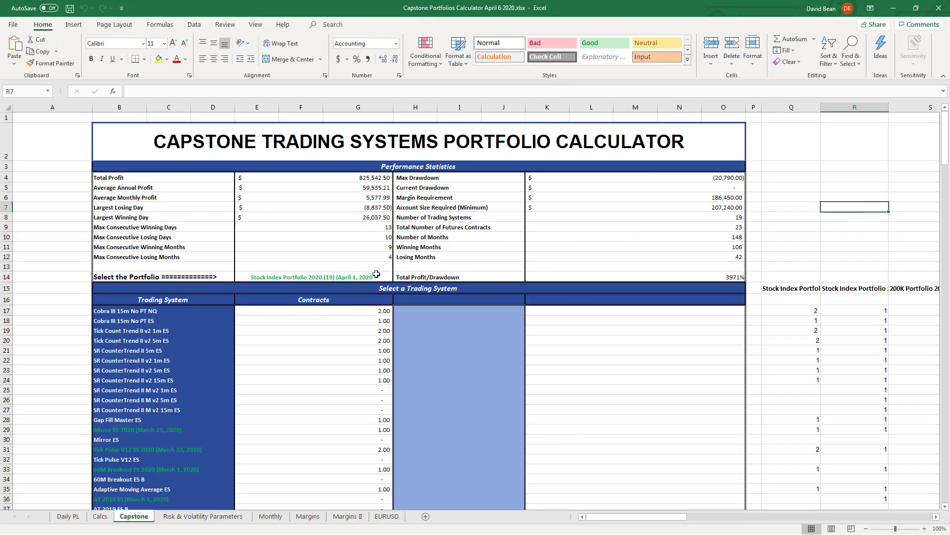
pyautogui.click(345, 276)
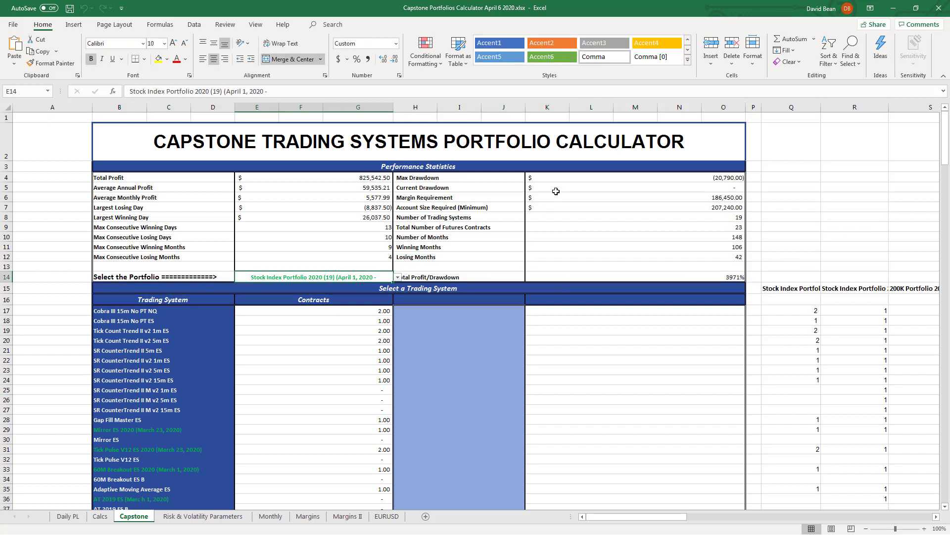
pyautogui.click(728, 179)
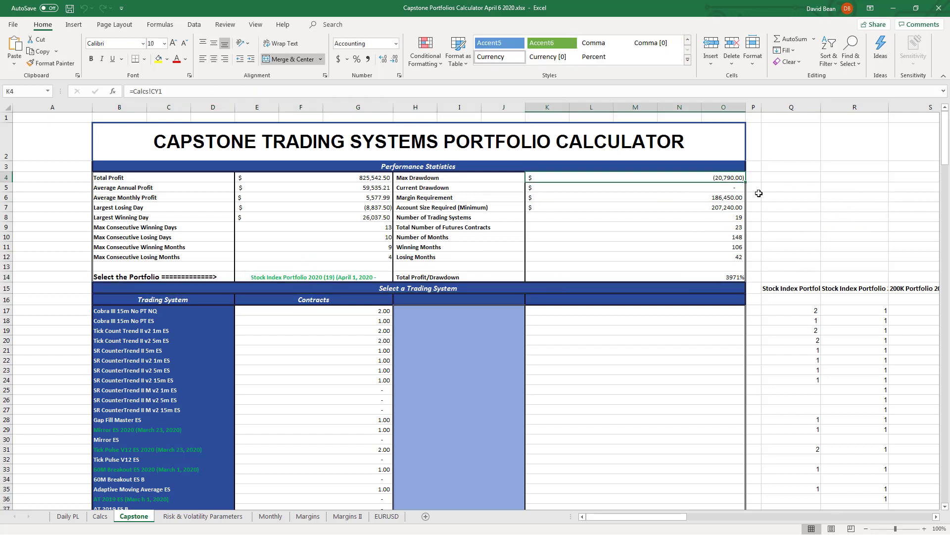
pyautogui.click(743, 191)
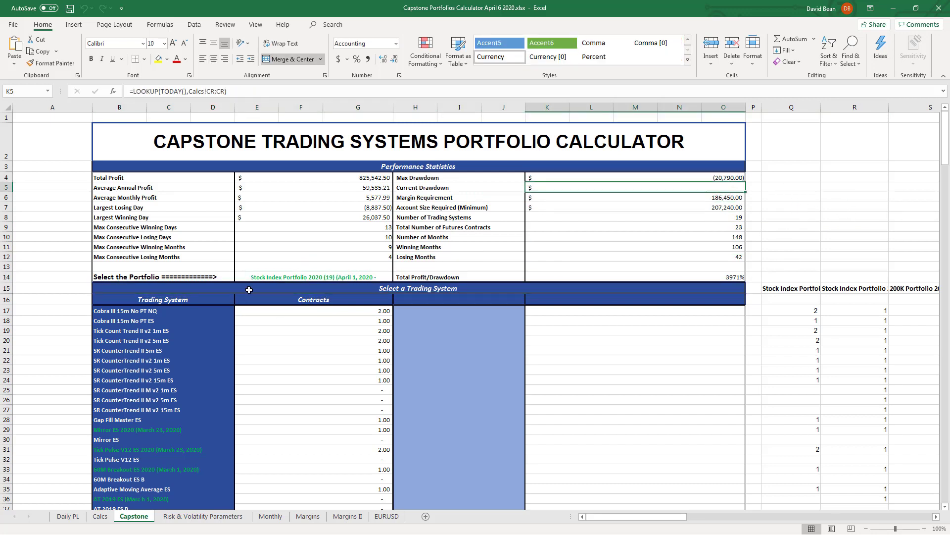
# - Review the March and April 2020 monthly results in E121 and F121
pyautogui.scroll(-20, 304, 341)
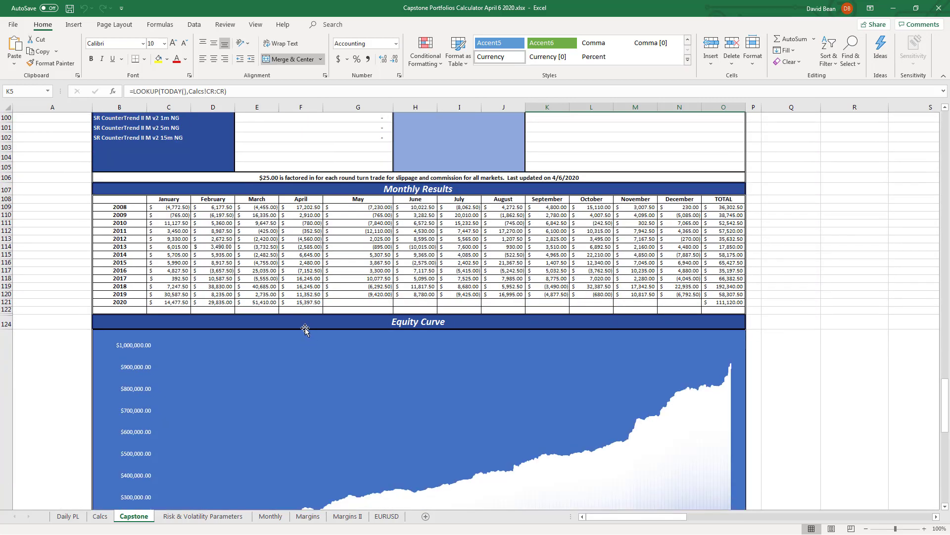
pyautogui.click(307, 301)
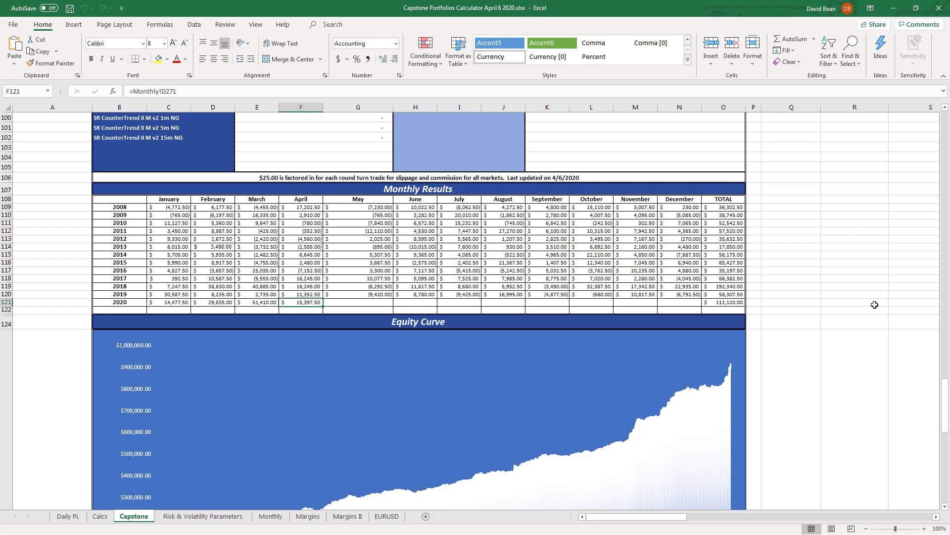
pyautogui.click(254, 303)
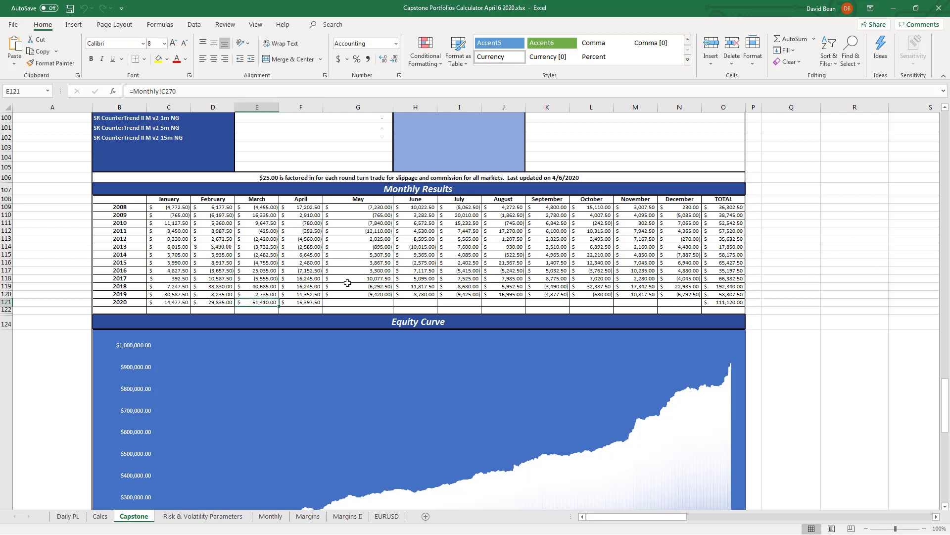
pyautogui.click(313, 303)
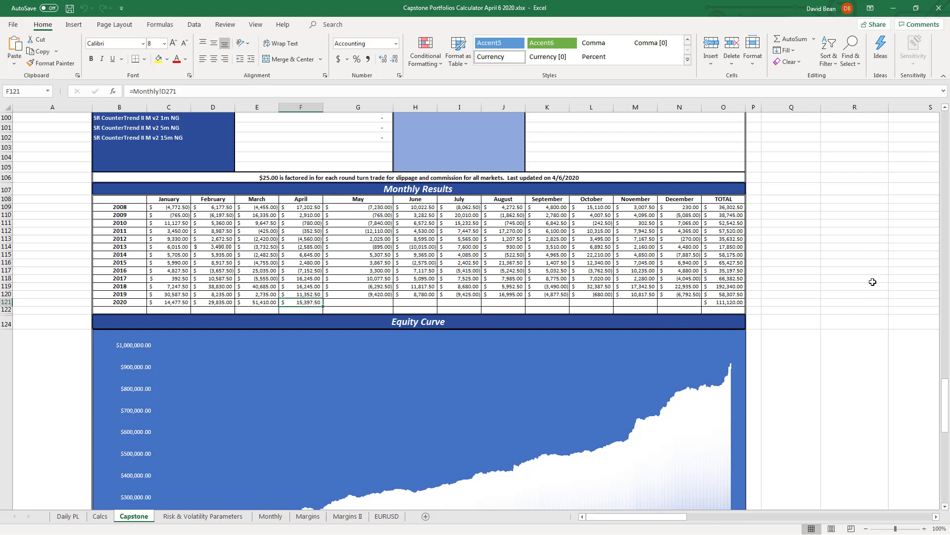
pyautogui.scroll(20, 872, 282)
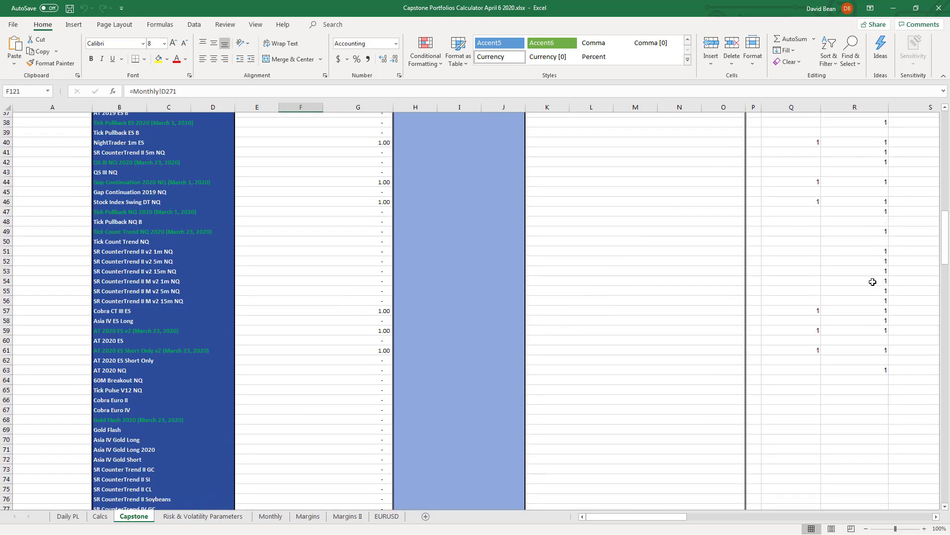
pyautogui.scroll(4, 873, 282)
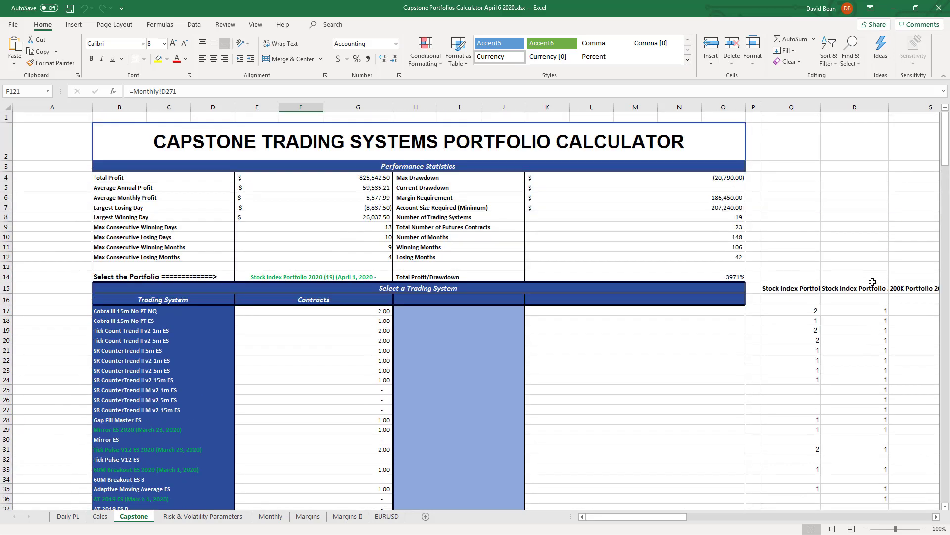
# - Choose Stock Index Portfolio 2020 (36) in E14 and check the Current Drawdown in K5
pyautogui.click(342, 277)
pyautogui.click(398, 278)
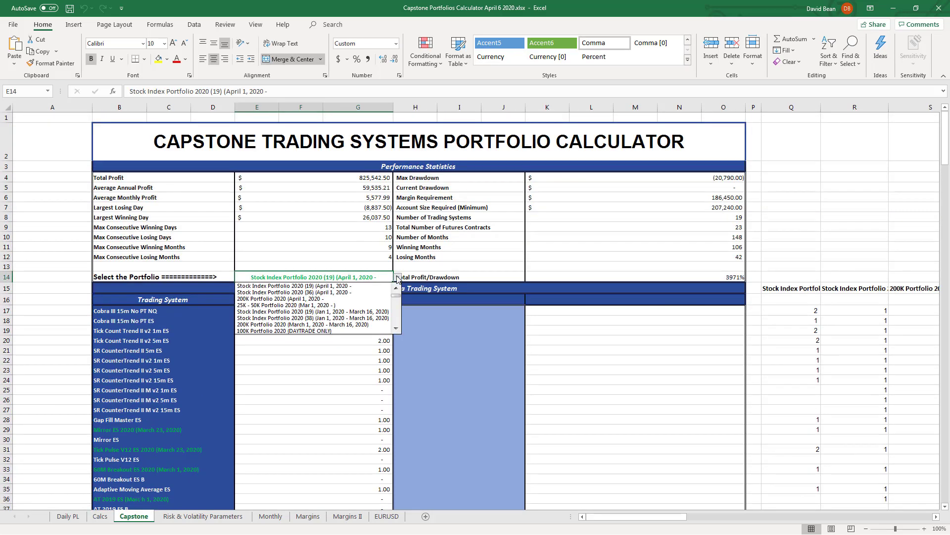
pyautogui.click(357, 292)
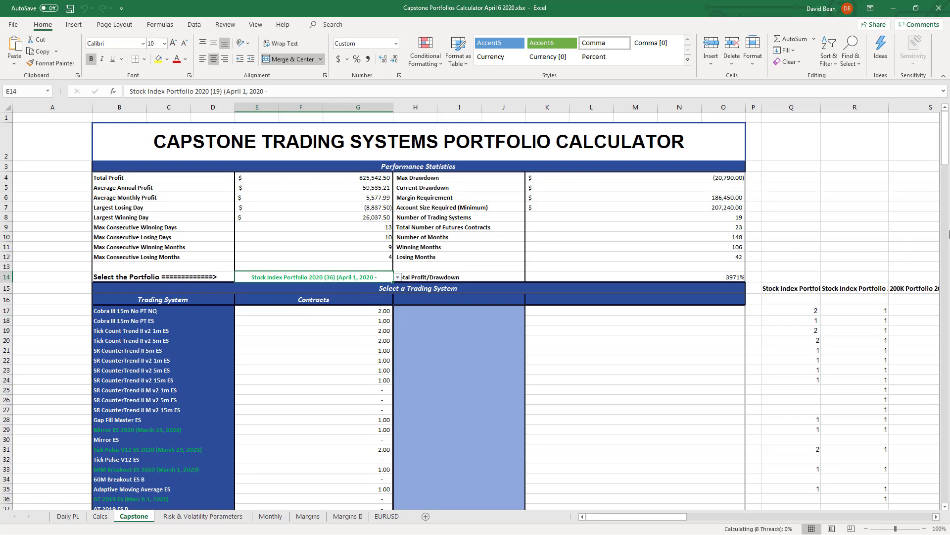
pyautogui.click(801, 229)
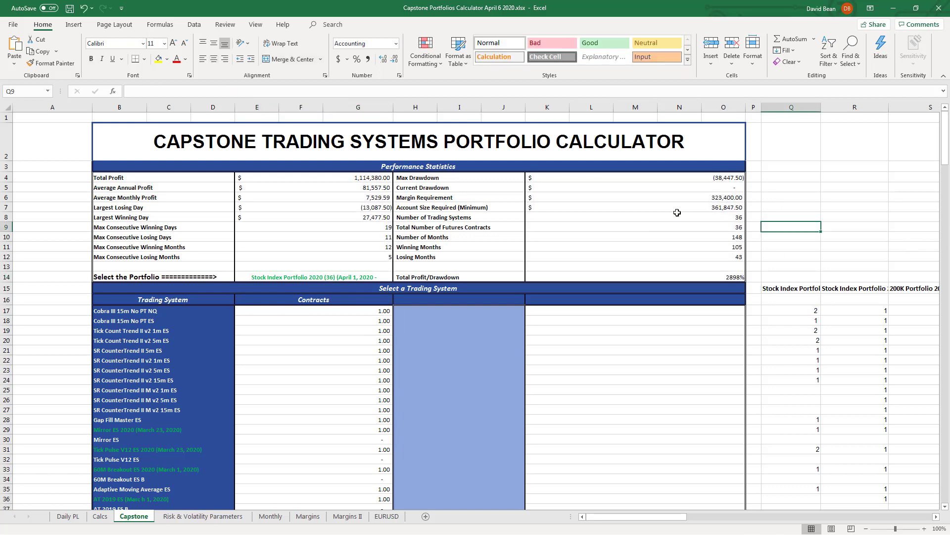
pyautogui.click(688, 187)
# - Check the recalculated April 2020 result in F121 and the 2020 total in O121
pyautogui.scroll(-20, 838, 255)
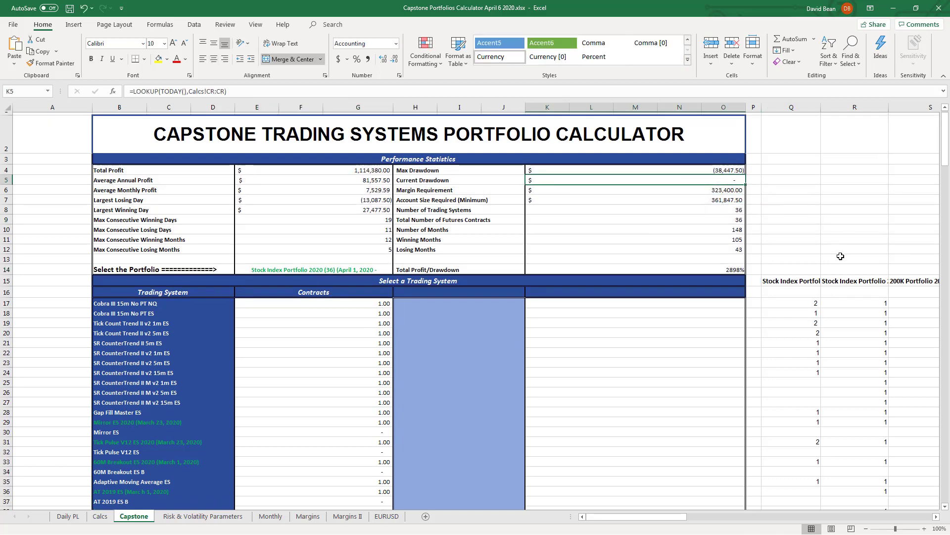
pyautogui.scroll(-5, 731, 305)
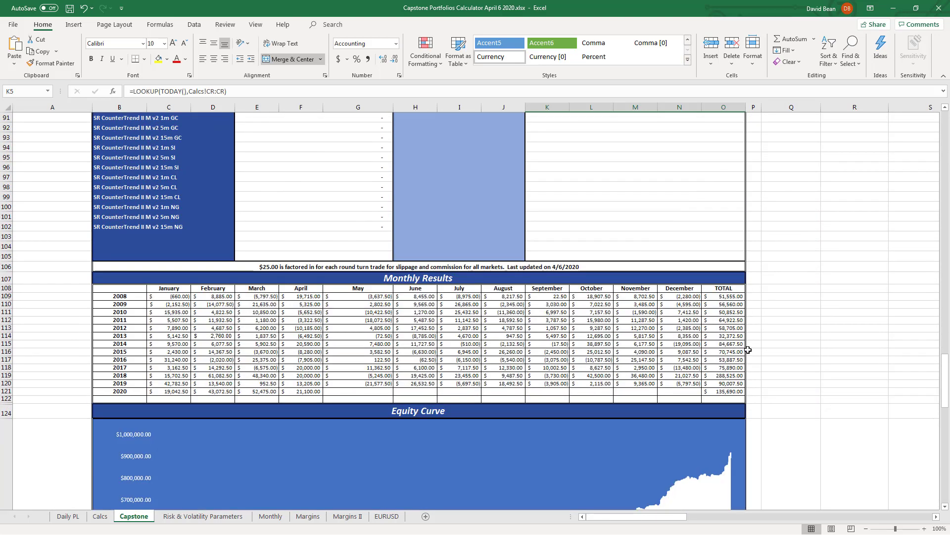
pyautogui.click(317, 391)
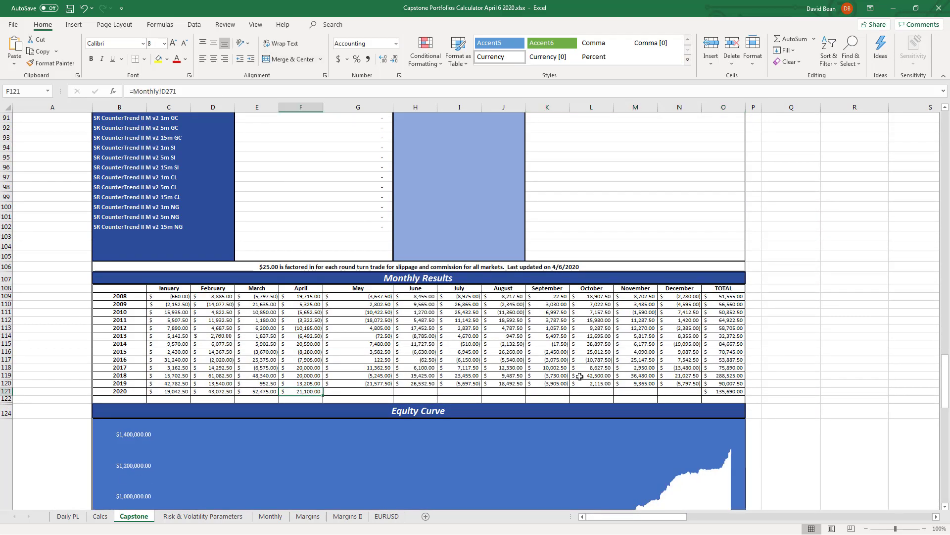
pyautogui.click(735, 393)
pyautogui.click(818, 296)
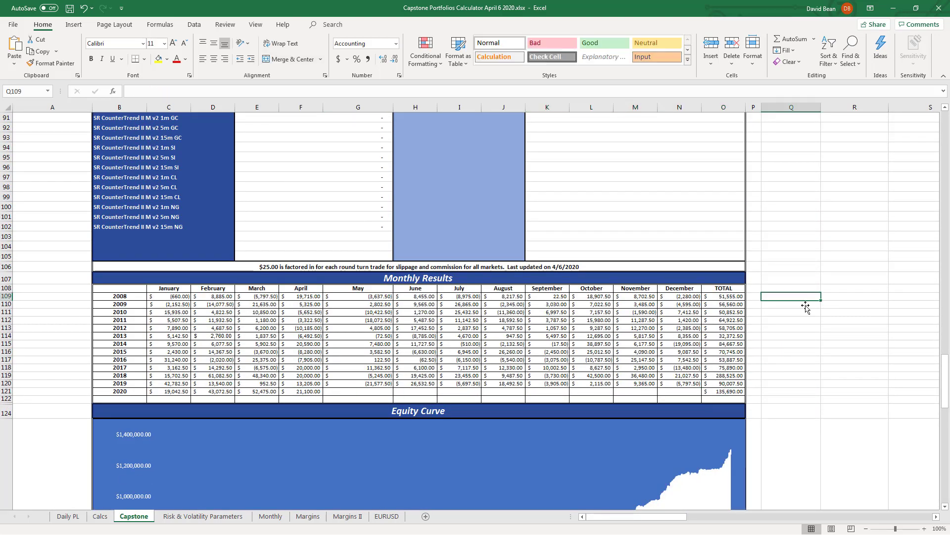
pyautogui.scroll(12, 894, 239)
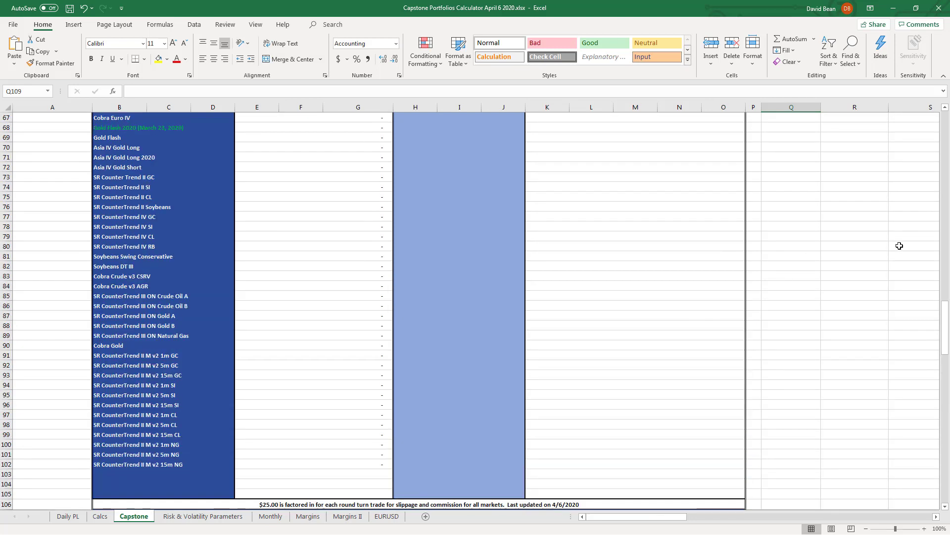
pyautogui.scroll(18, 899, 246)
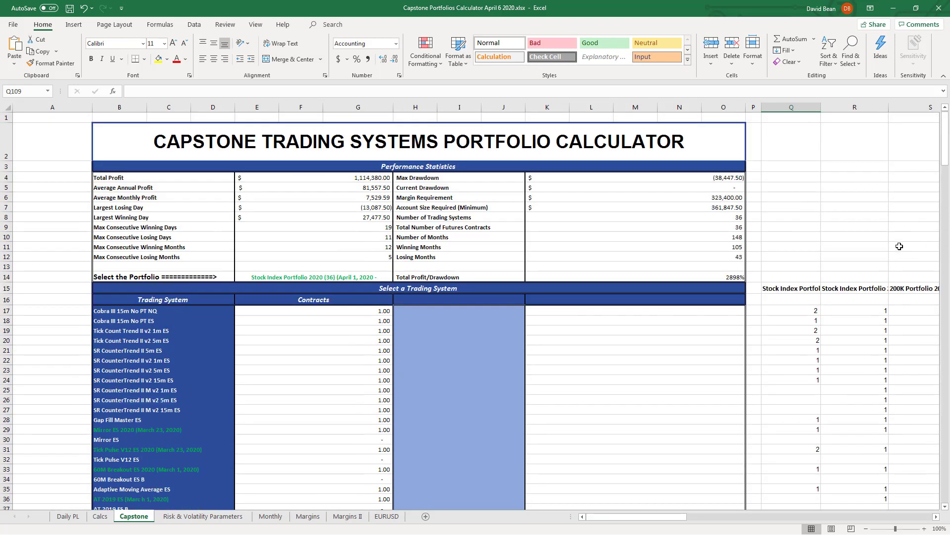
pyautogui.scroll(-1, 502, 170)
pyautogui.click(355, 217)
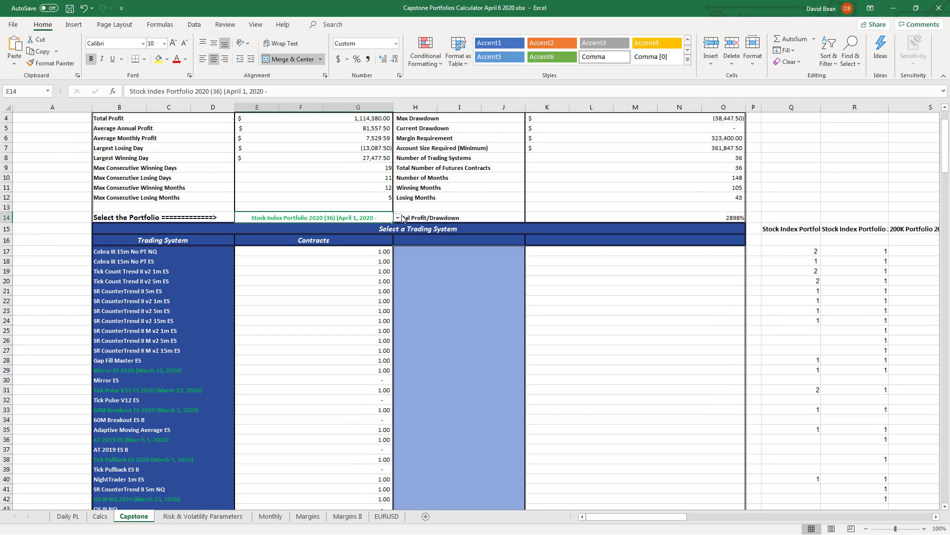
# - Select 200K Portfolio 2020 from the E14 portfolio list
pyautogui.click(398, 218)
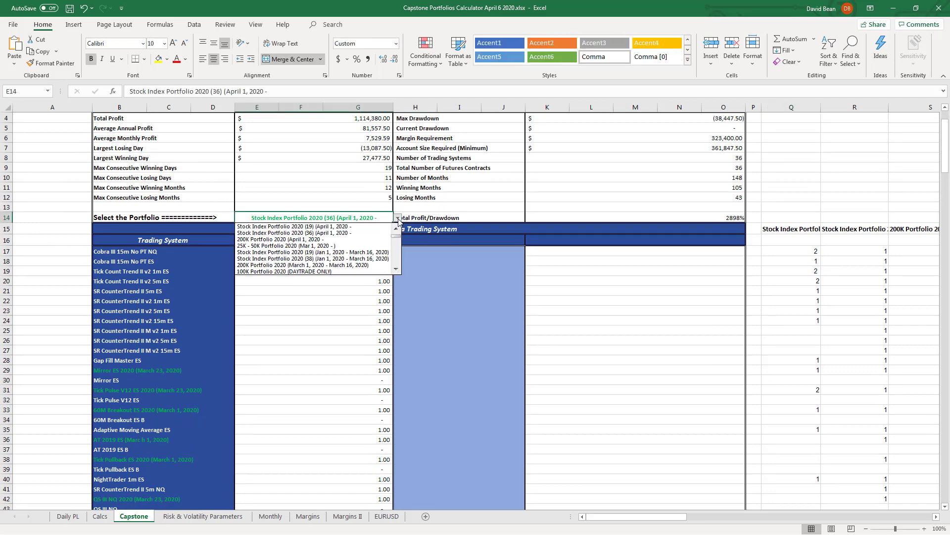
pyautogui.click(334, 240)
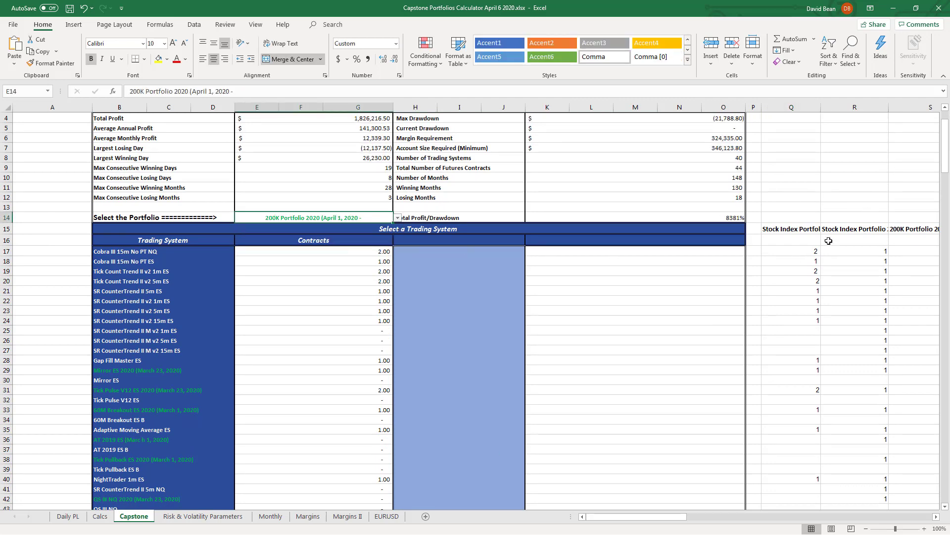
pyautogui.scroll(1, 837, 208)
pyautogui.scroll(1, 837, 207)
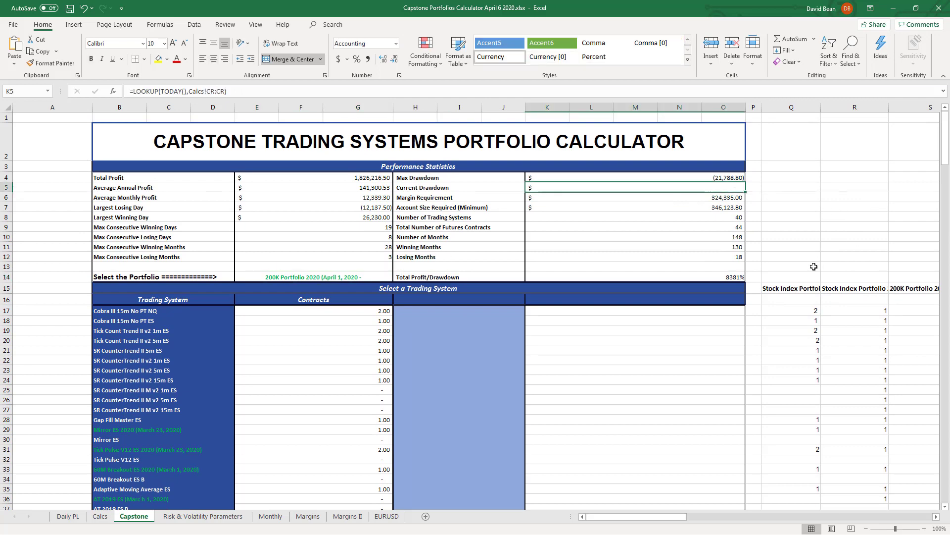
# - Scroll through the recalculated 200K portfolio results, then reselect portfolio cell E14
pyautogui.scroll(-20, 835, 229)
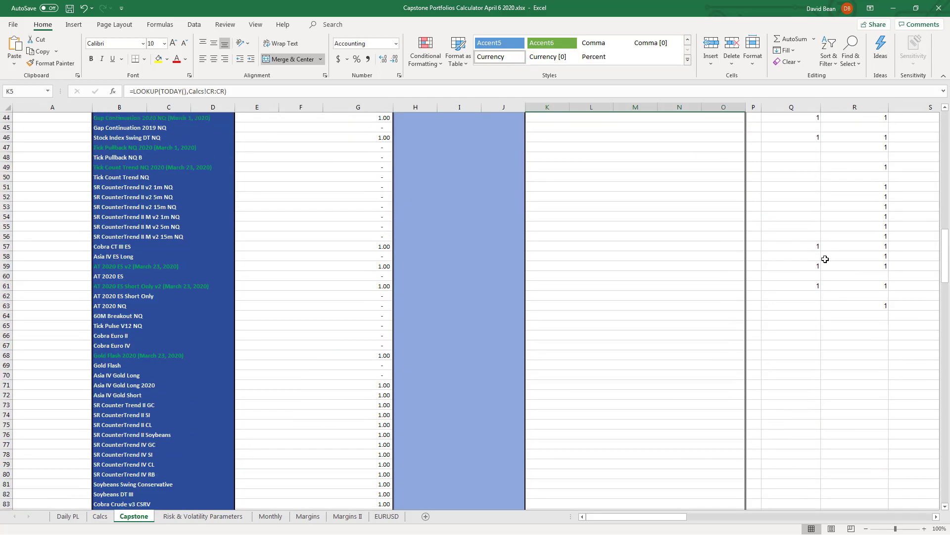
pyautogui.scroll(-9, 825, 259)
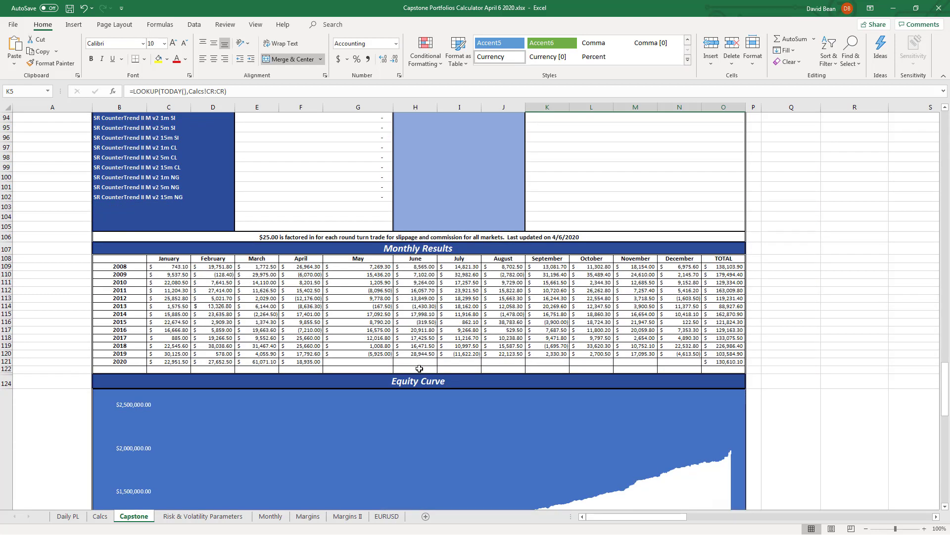
pyautogui.scroll(-10, 815, 298)
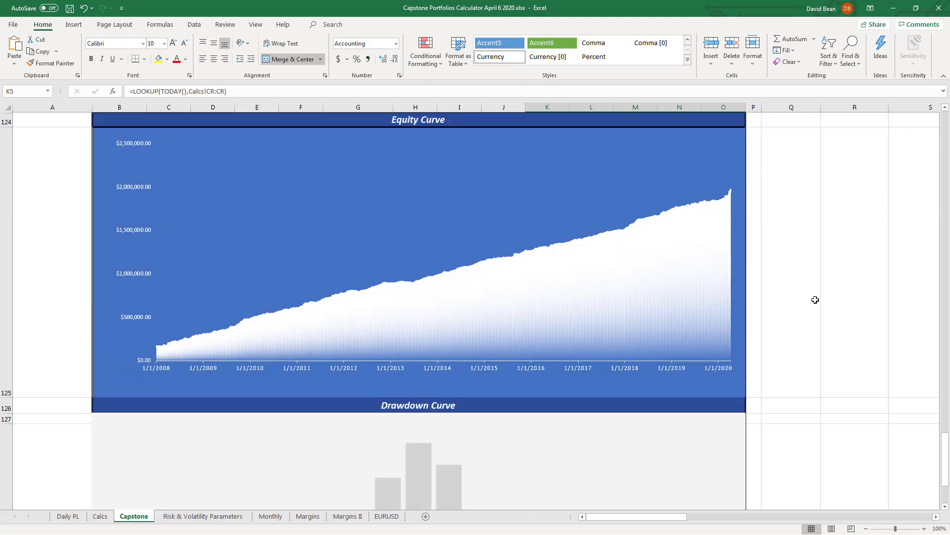
pyautogui.scroll(-4, 815, 299)
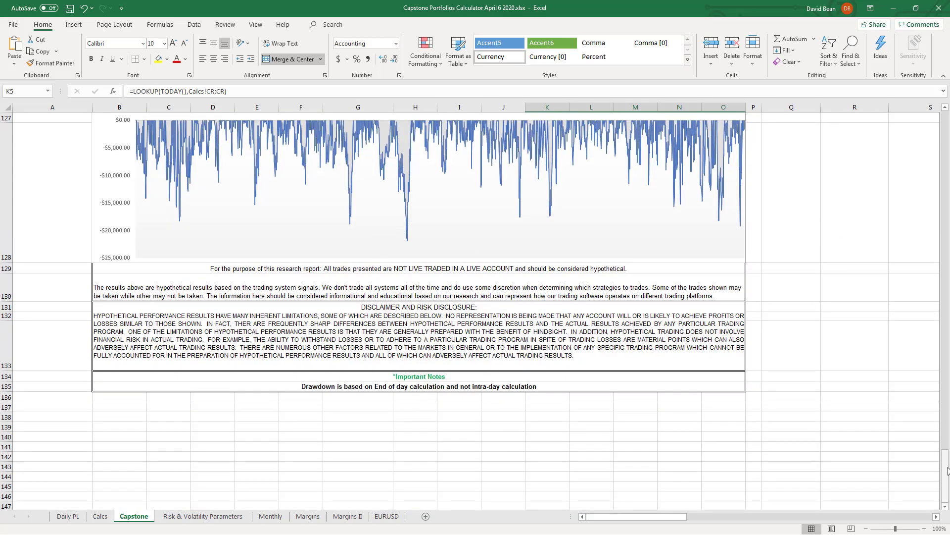
pyautogui.moveTo(945, 467); pyautogui.dragTo(945, 124)
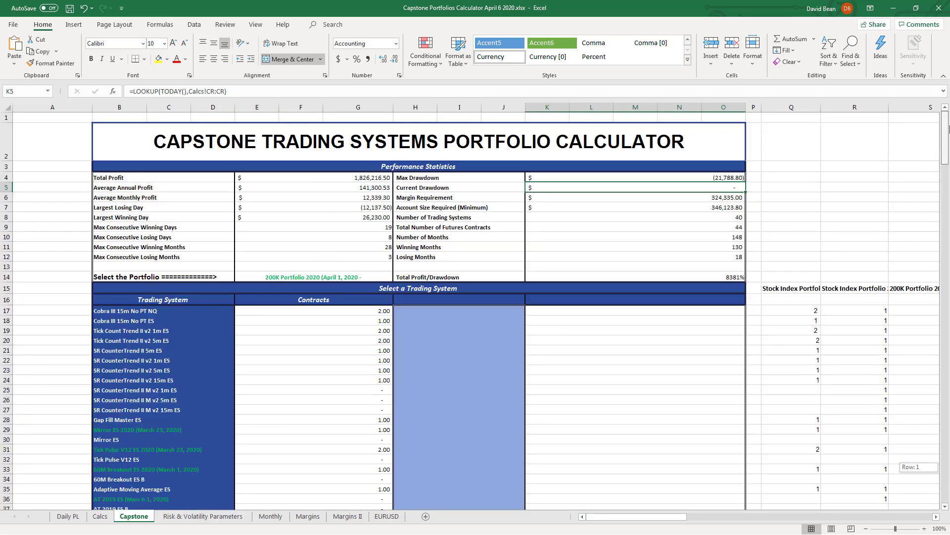
pyautogui.click(813, 196)
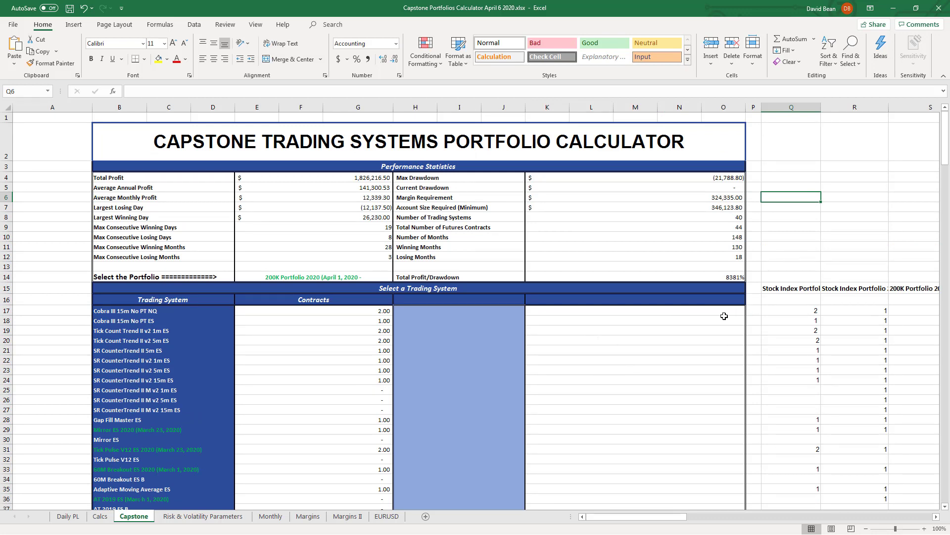
pyautogui.click(324, 278)
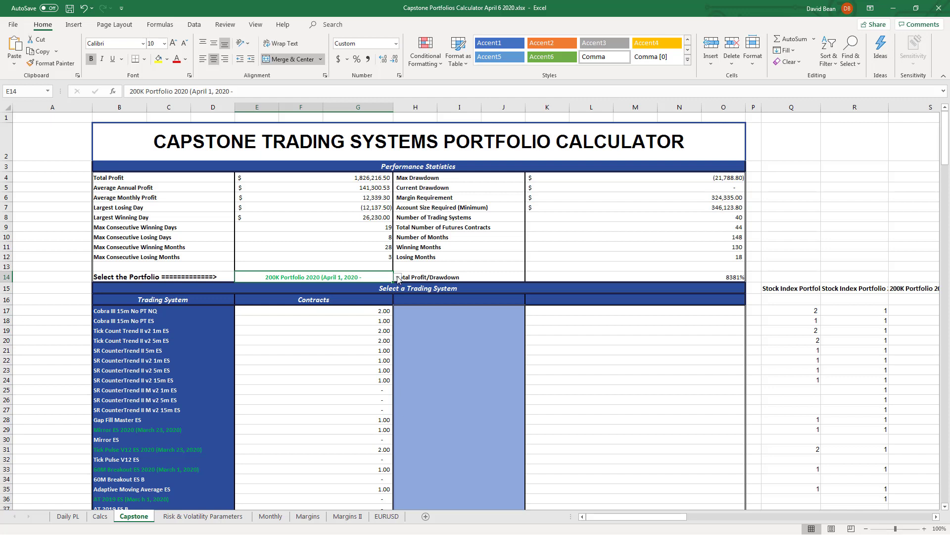
# - Switch E14 to 25K - 50K Portfolio 2020 and check its April 2020 result
pyautogui.click(398, 278)
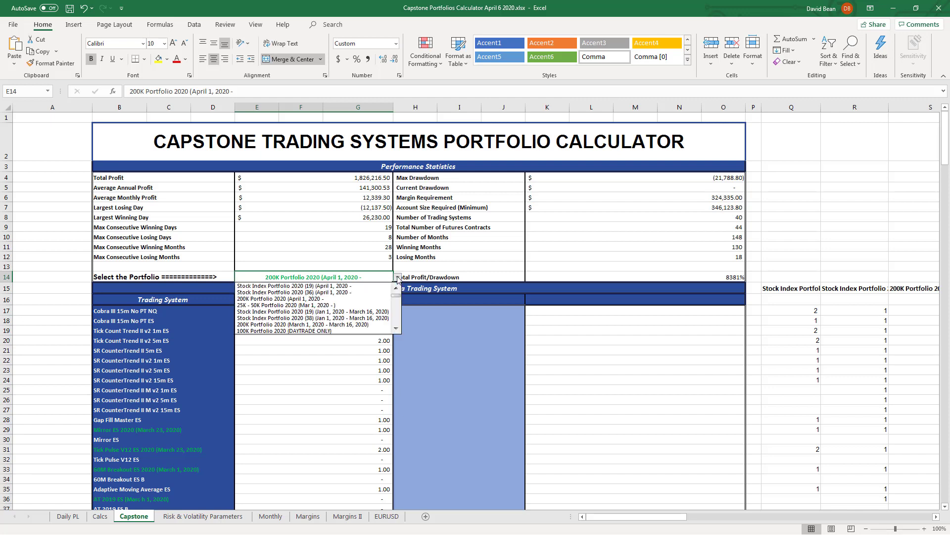
pyautogui.click(347, 305)
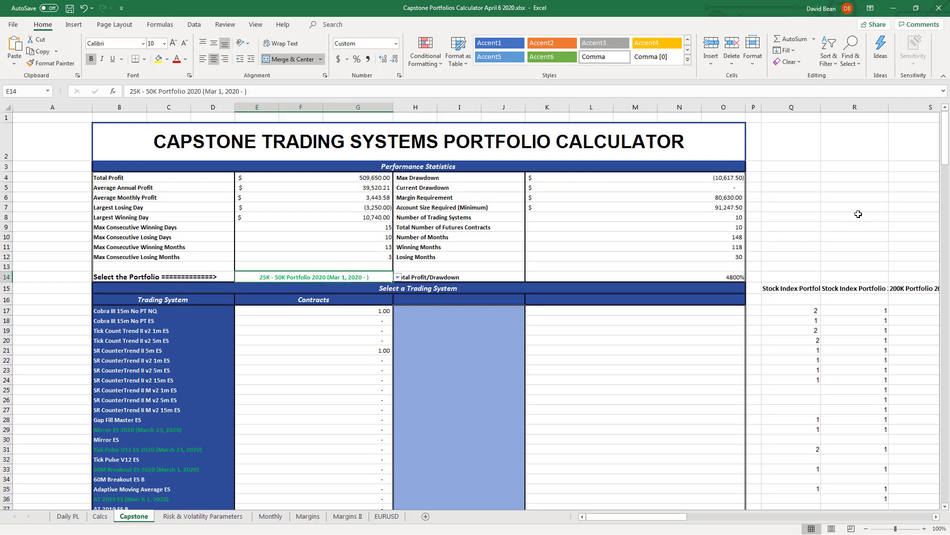
pyautogui.click(825, 276)
pyautogui.scroll(-9, 826, 286)
pyautogui.scroll(-17, 826, 286)
pyautogui.scroll(-6, 811, 285)
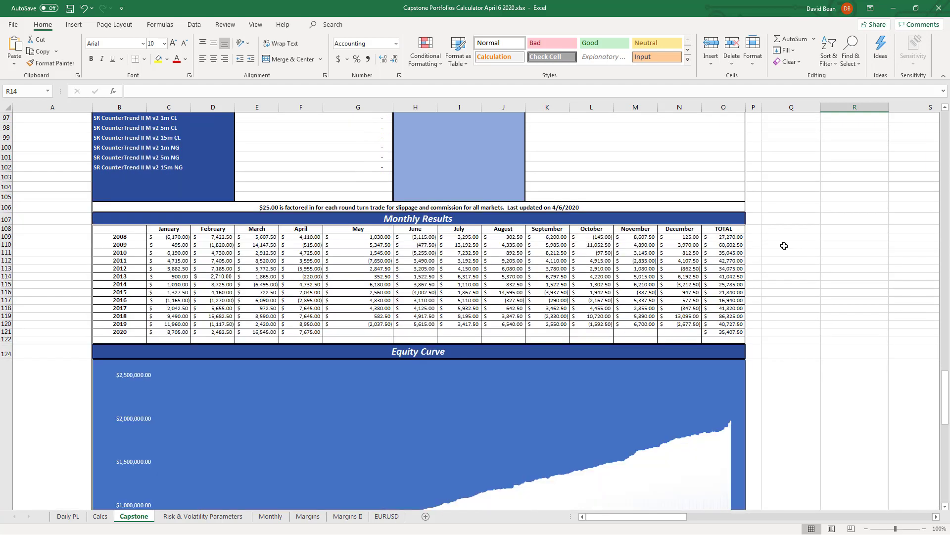
pyautogui.click(297, 333)
# - Inspect Account Size Required (K7) and Margin Requirement (K6), then go to the Margins sheet
pyautogui.click(814, 298)
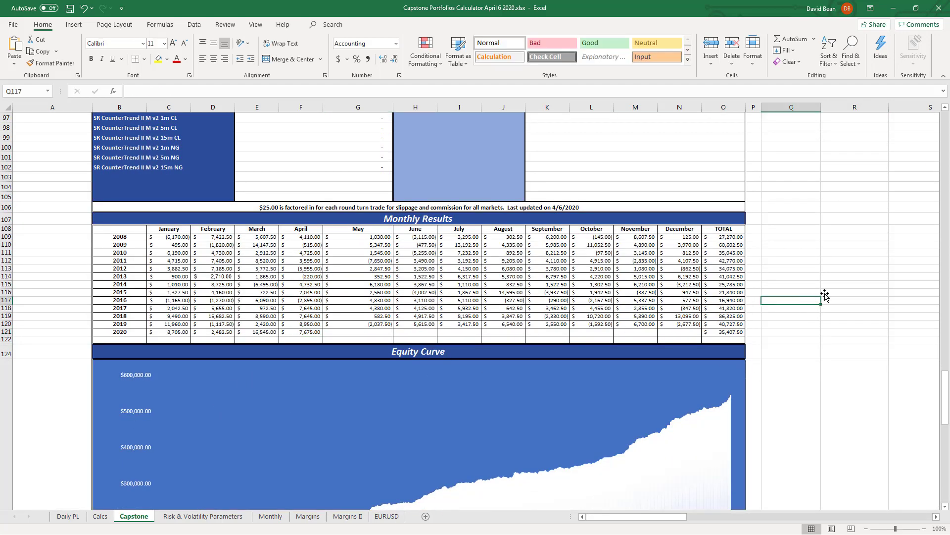
pyautogui.scroll(20, 812, 271)
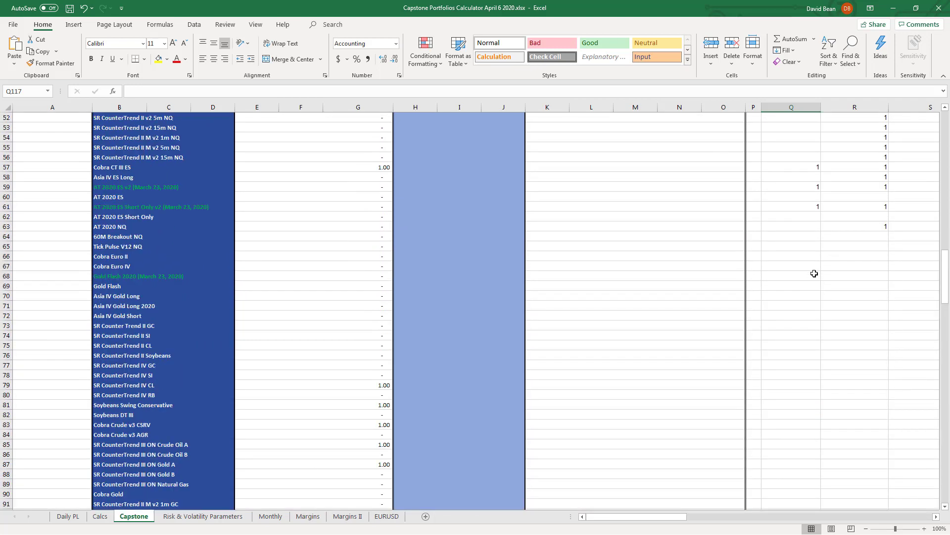
pyautogui.scroll(8, 815, 272)
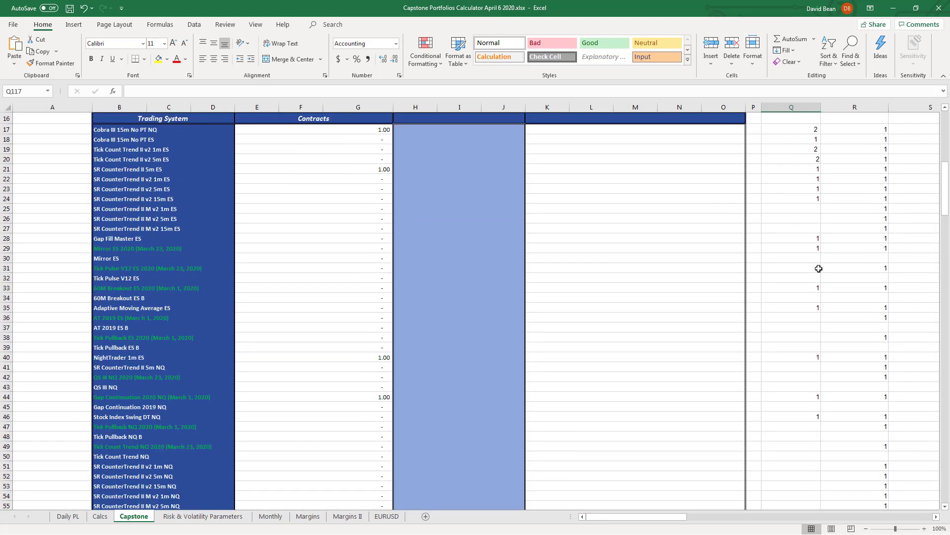
pyautogui.scroll(1, 818, 268)
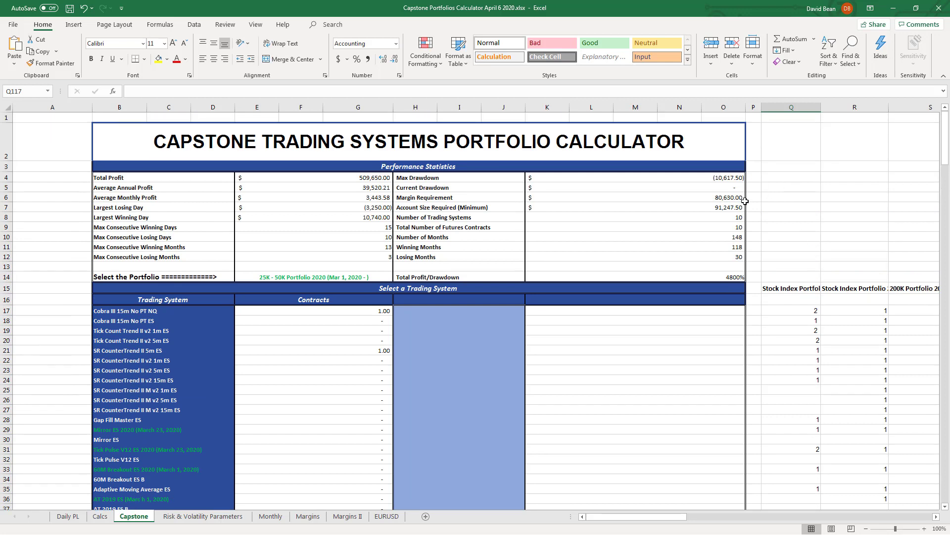
pyautogui.click(704, 207)
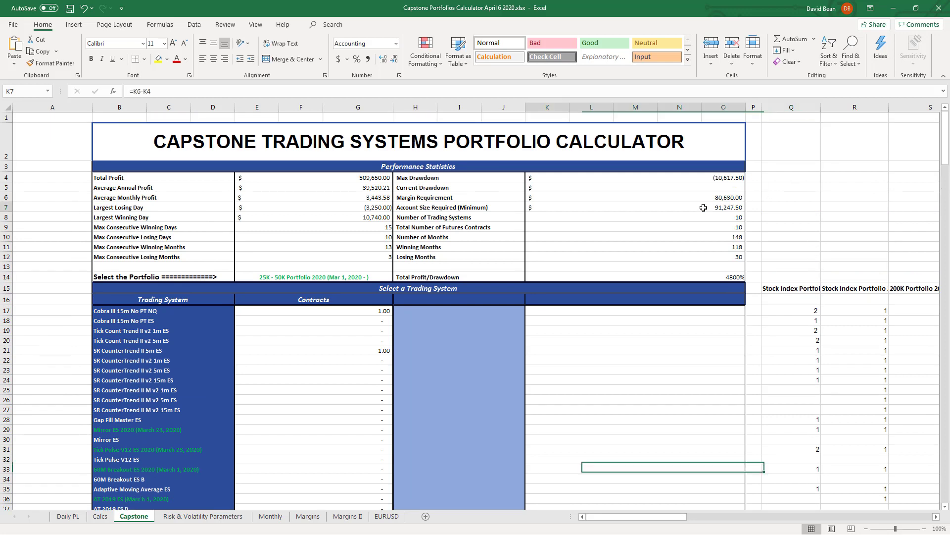
pyautogui.click(651, 197)
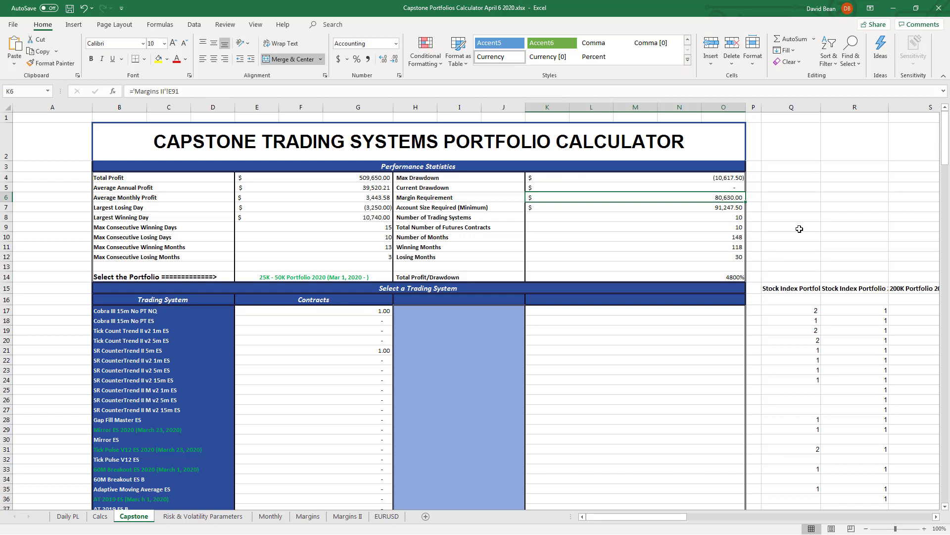
pyautogui.click(308, 516)
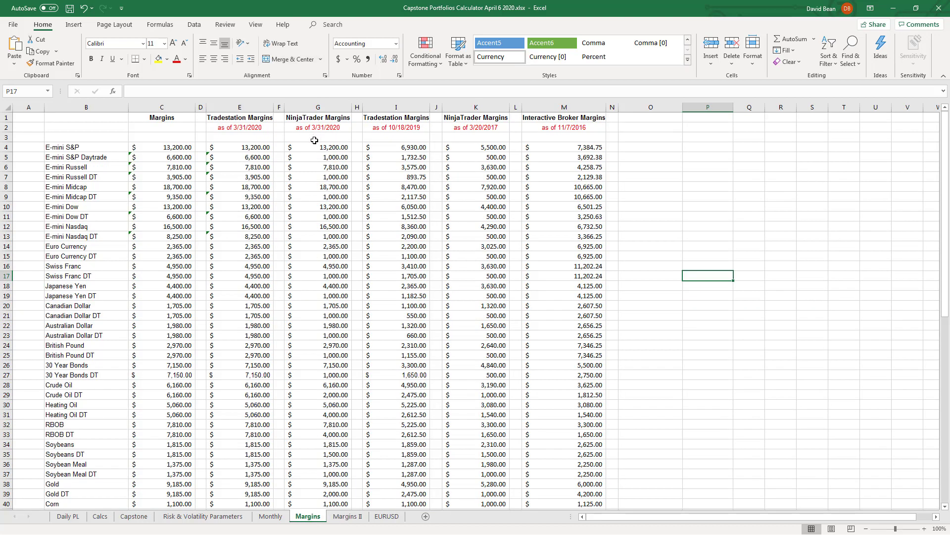
# - Compare the E-mini S&P and daytrade margins across E4:G4 and E5:G5 on Margins
pyautogui.click(320, 157)
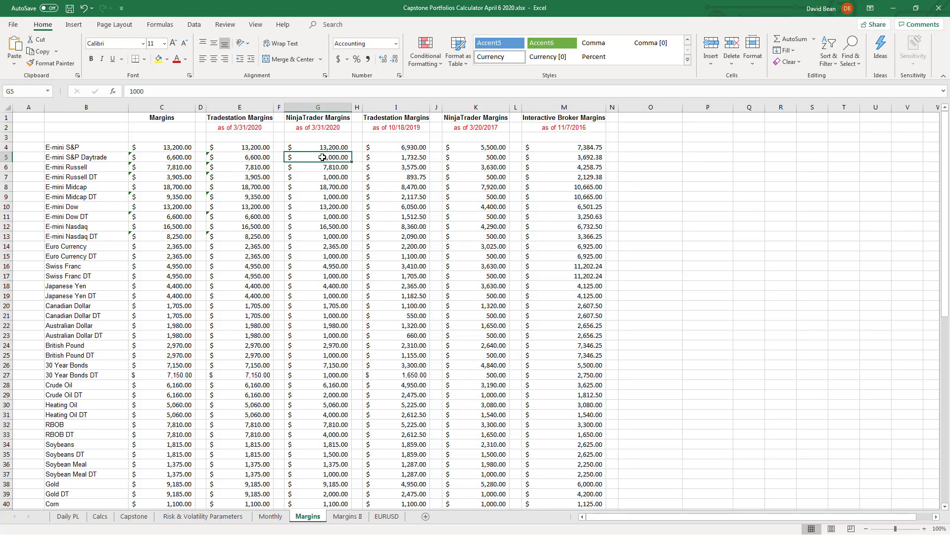
pyautogui.click(250, 157)
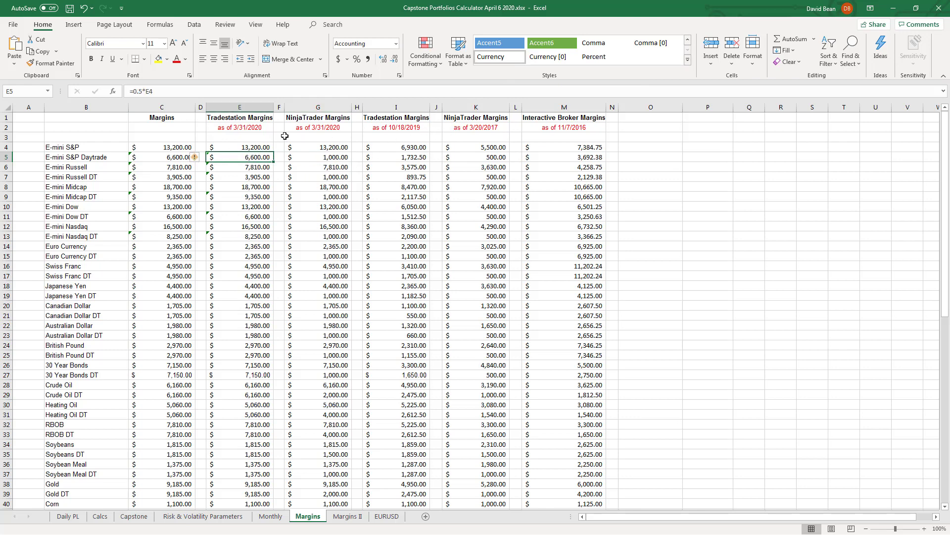
pyautogui.click(320, 147)
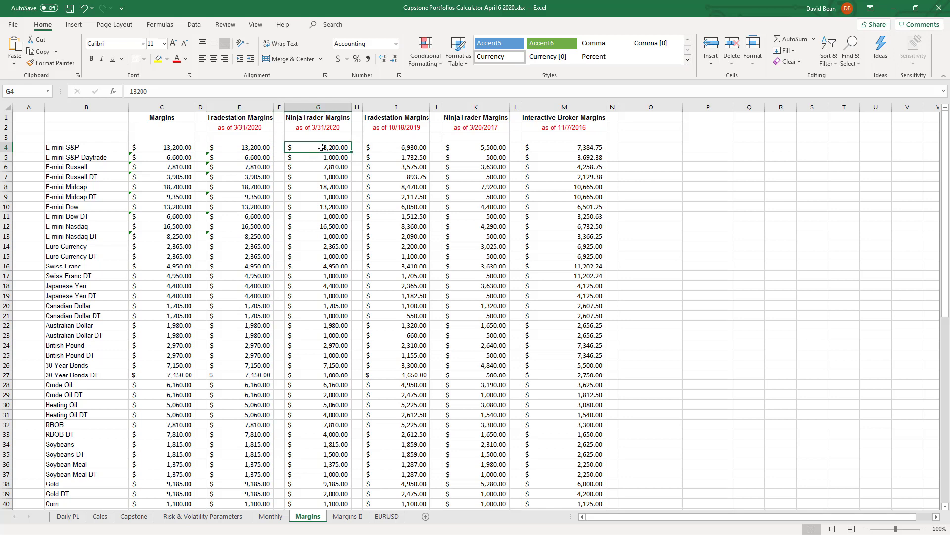
pyautogui.moveTo(228, 143); pyautogui.dragTo(306, 146)
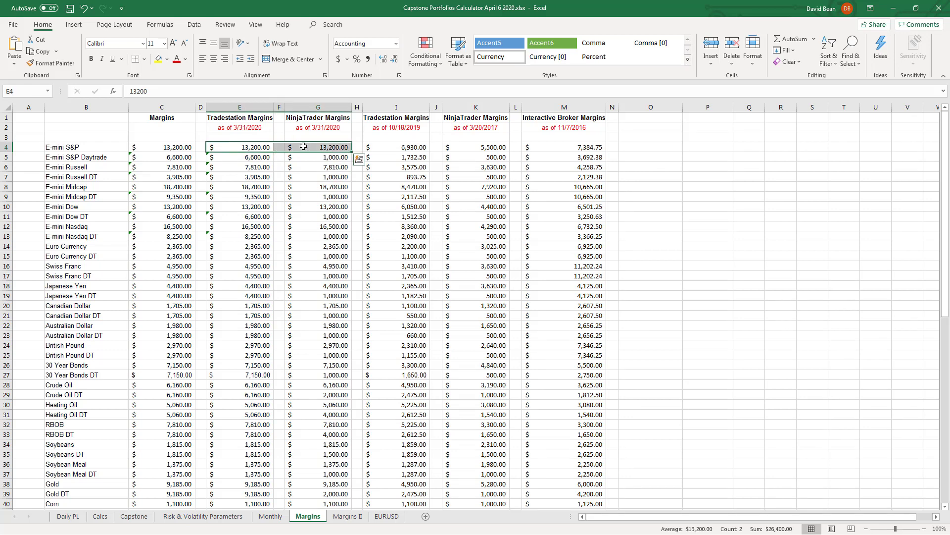
pyautogui.click(250, 157)
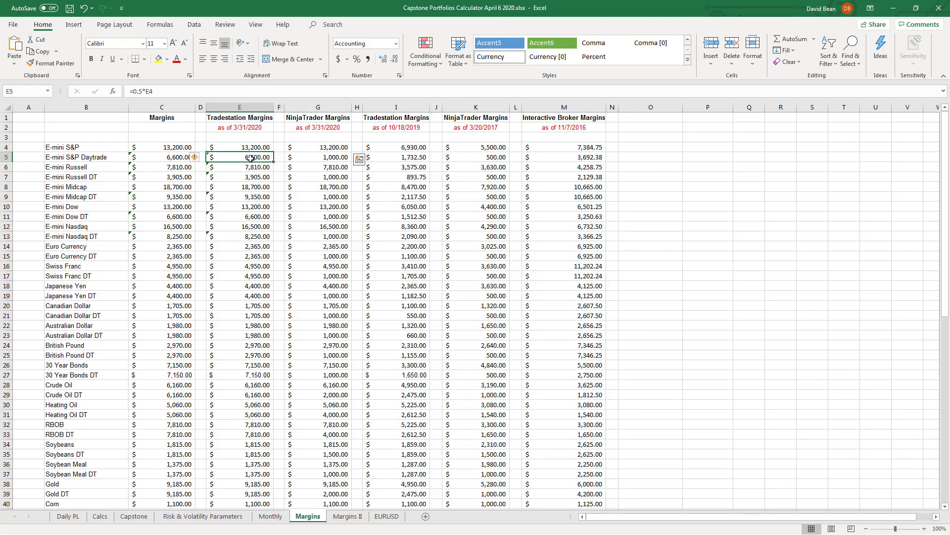
pyautogui.moveTo(257, 158); pyautogui.dragTo(288, 158)
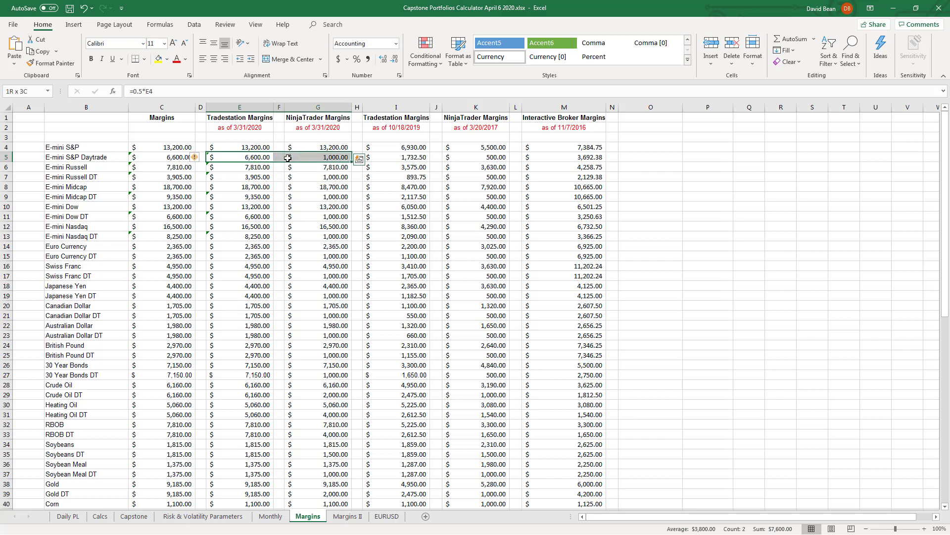
pyautogui.click(329, 157)
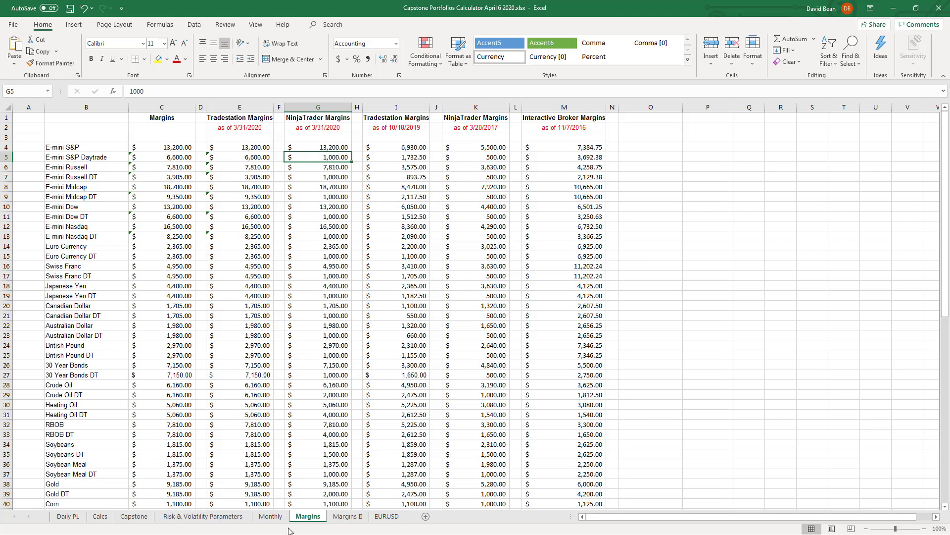
# - On the Capstone sheet, check K6 and pick 100K Portfolio 2020 (DAYTRADE ONLY) in E14
pyautogui.click(134, 518)
pyautogui.click(787, 218)
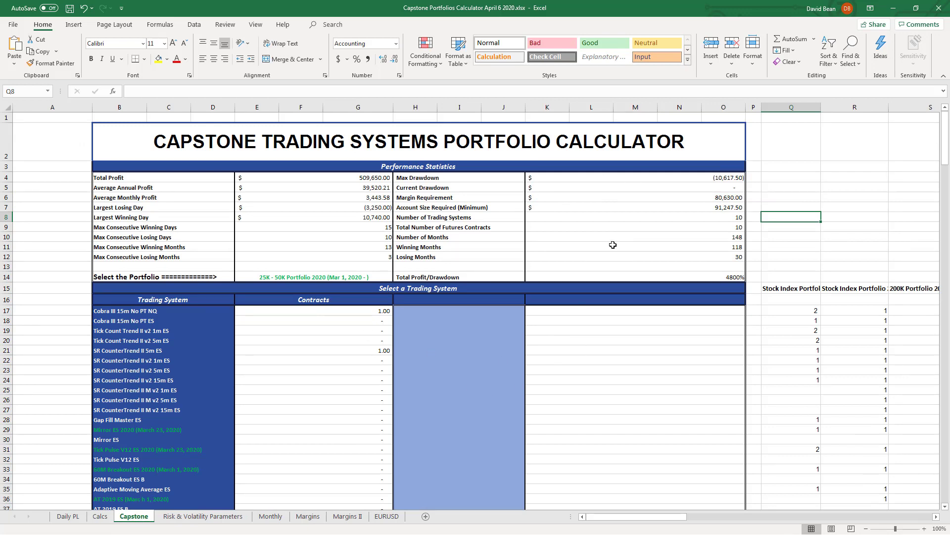
pyautogui.click(702, 201)
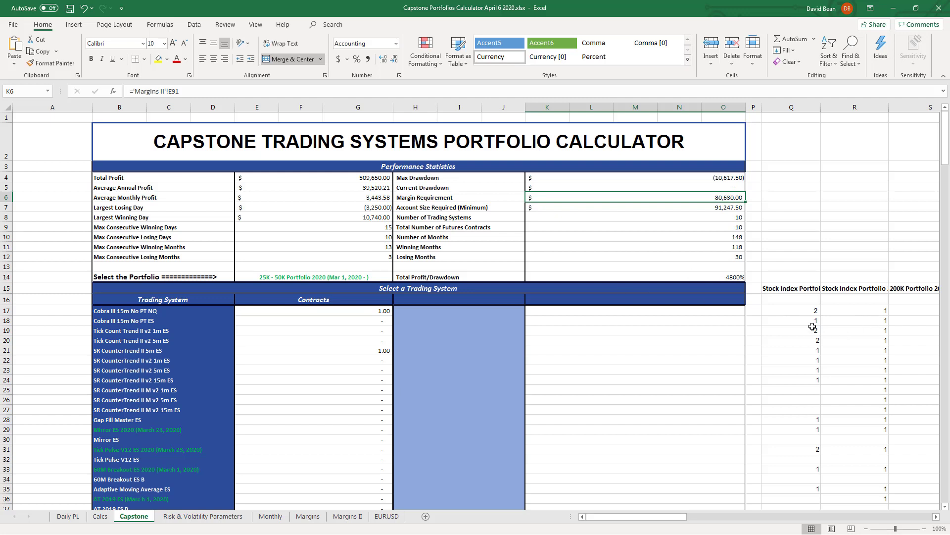
pyautogui.click(350, 276)
pyautogui.click(396, 278)
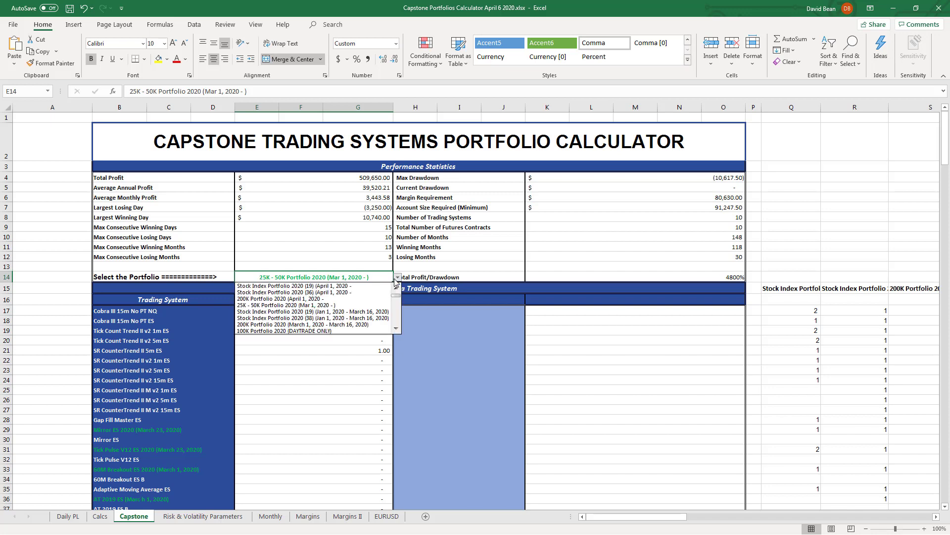
pyautogui.click(395, 330)
pyautogui.click(396, 331)
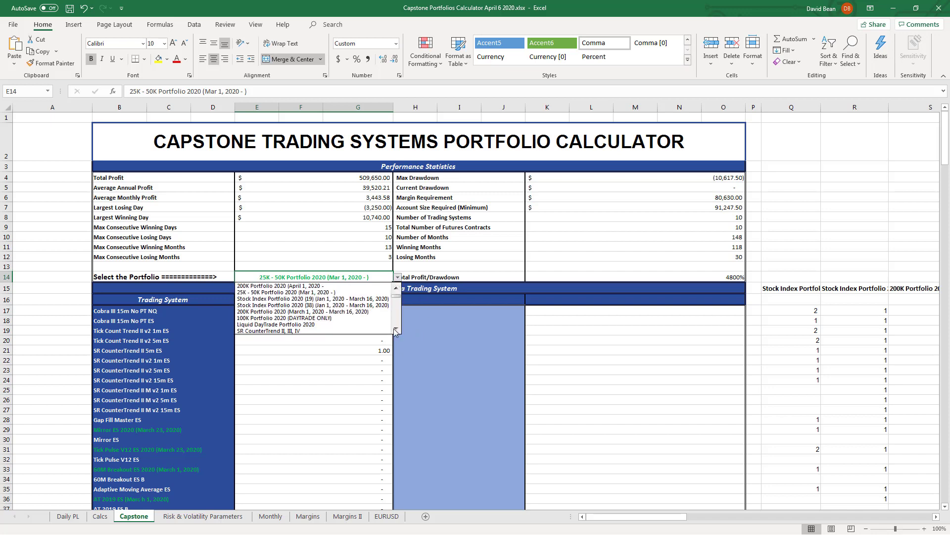
pyautogui.click(395, 331)
pyautogui.click(396, 330)
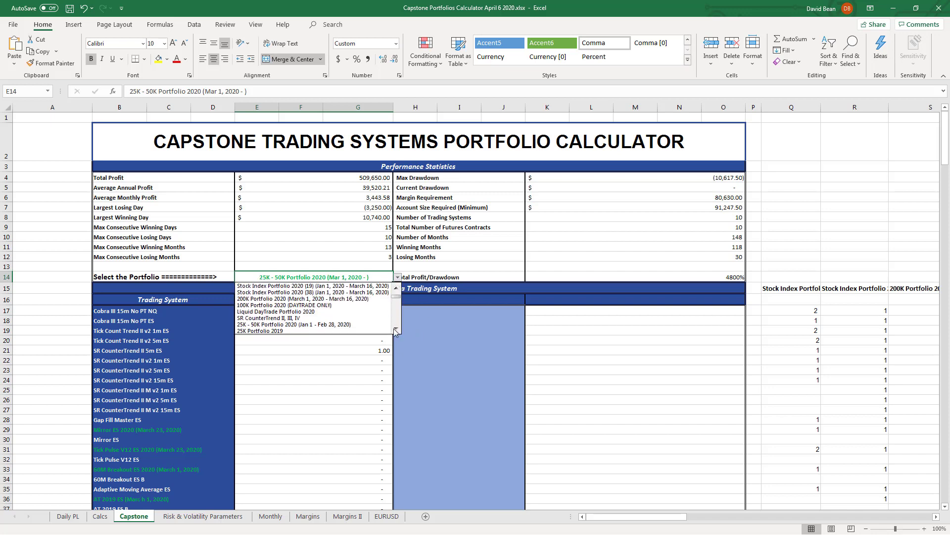
pyautogui.click(311, 305)
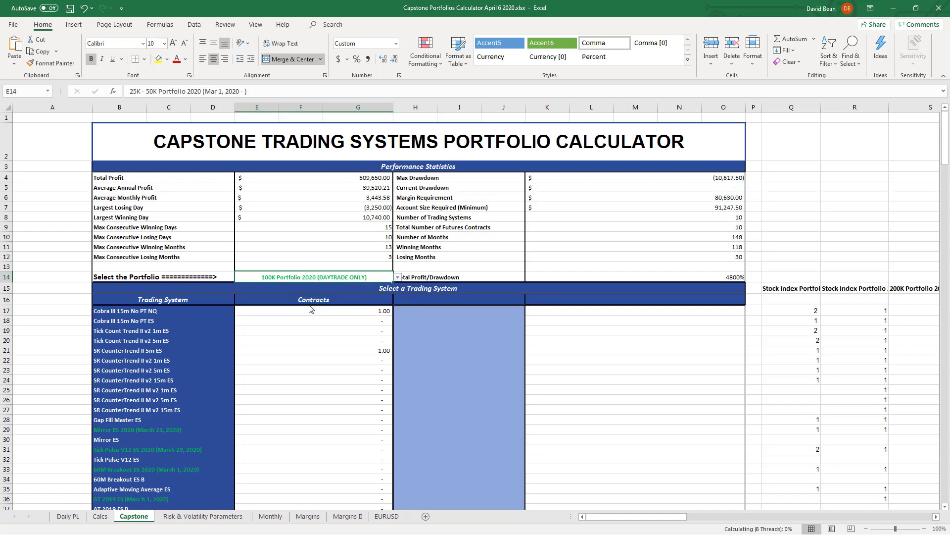
pyautogui.click(398, 277)
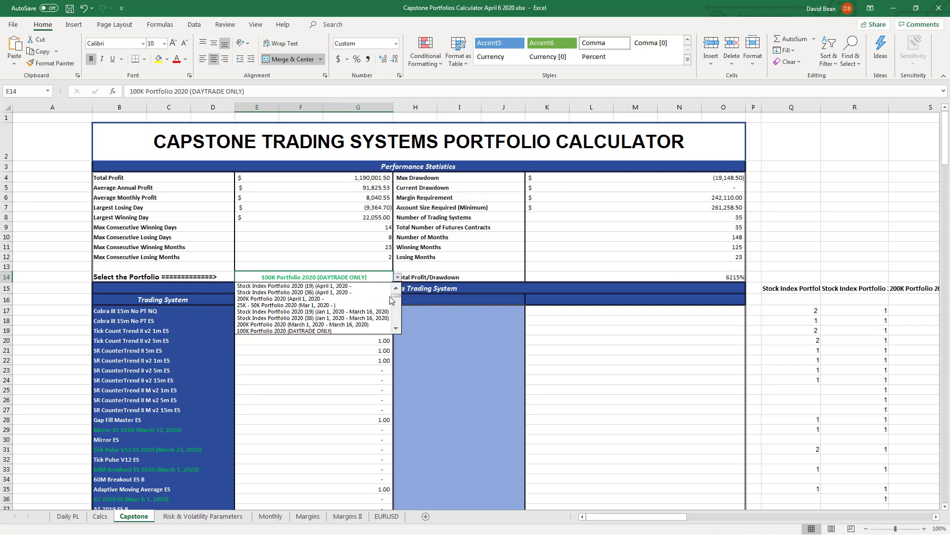
pyautogui.click(354, 332)
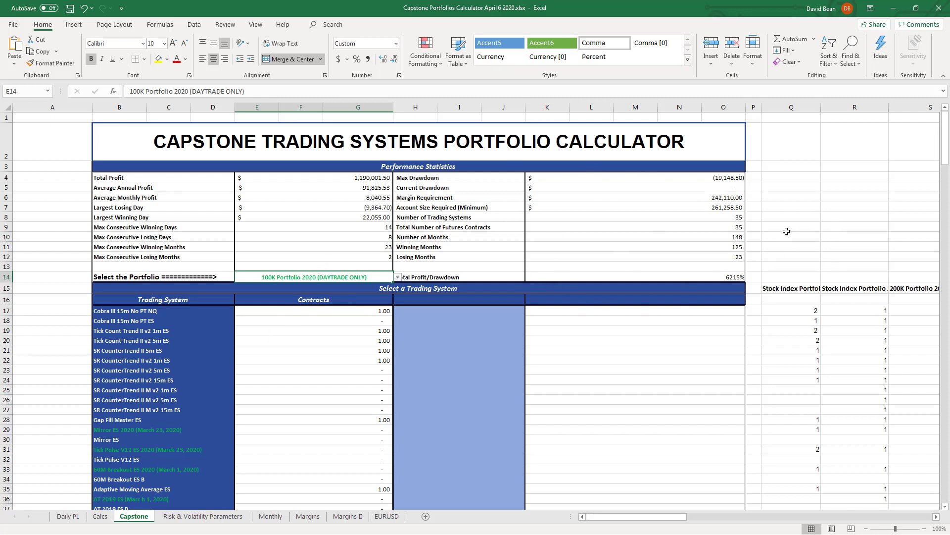
pyautogui.click(718, 188)
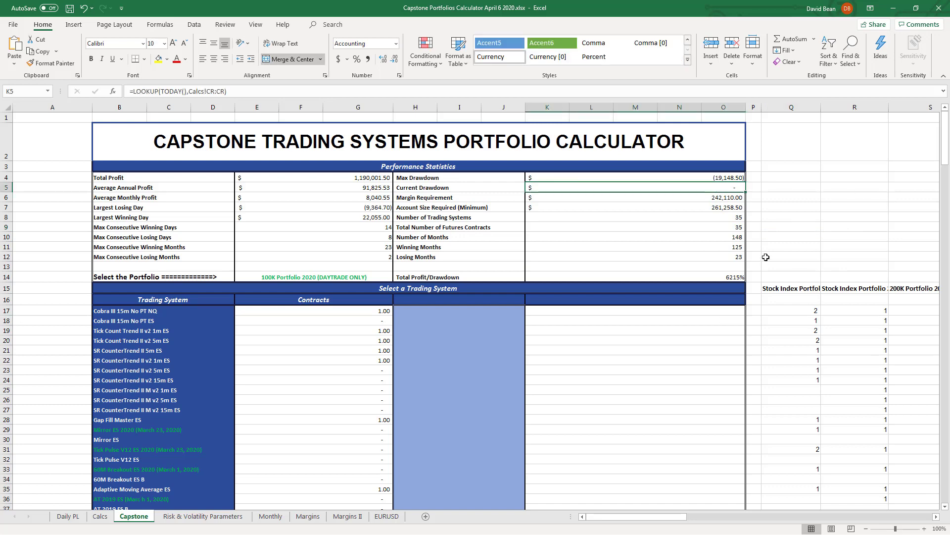
pyautogui.scroll(-20, 561, 302)
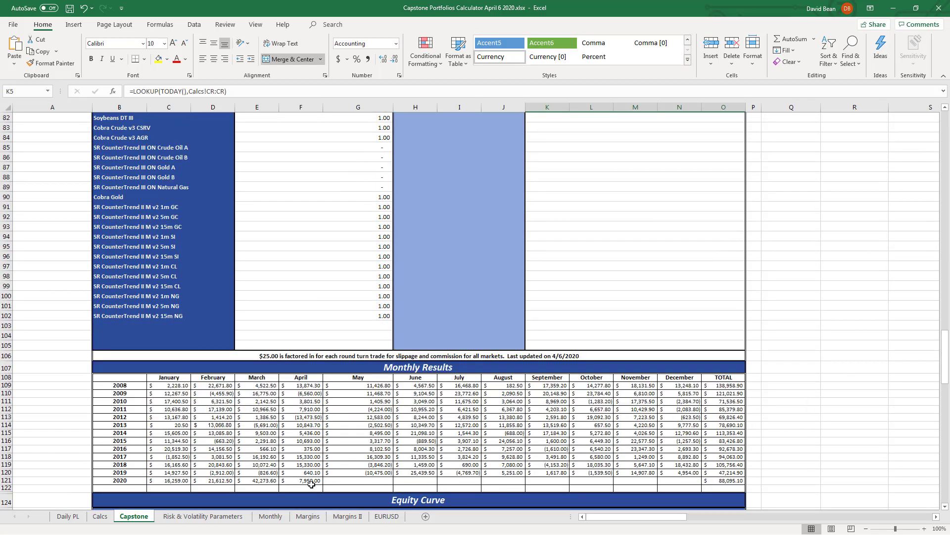
pyautogui.click(310, 484)
pyautogui.moveTo(946, 355); pyautogui.dragTo(945, 125)
pyautogui.click(793, 206)
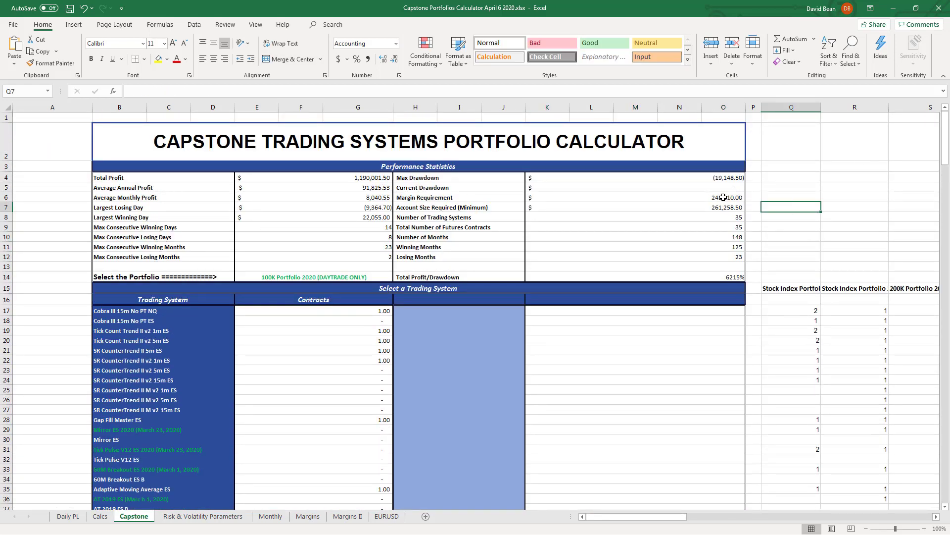
pyautogui.click(715, 198)
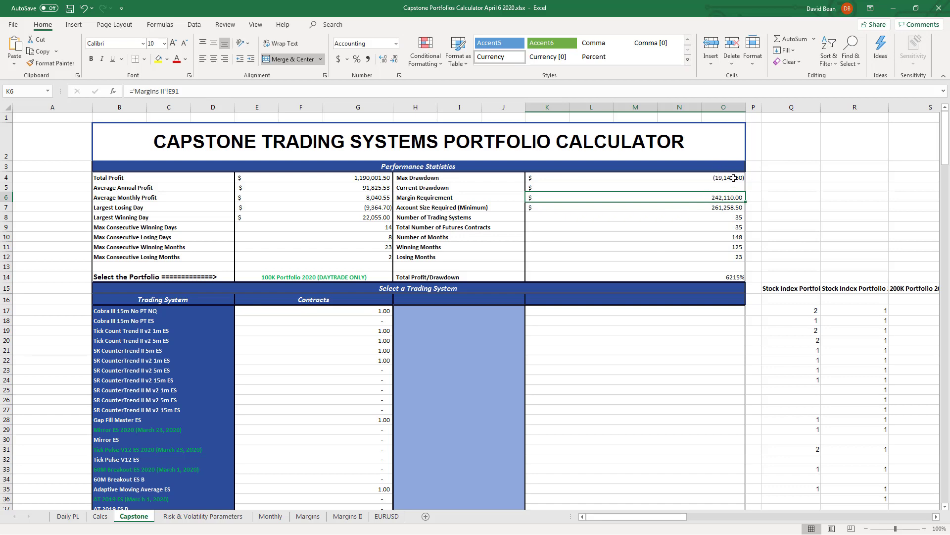
pyautogui.scroll(-3, 376, 339)
pyautogui.scroll(3, 452, 329)
pyautogui.scroll(-8, 533, 313)
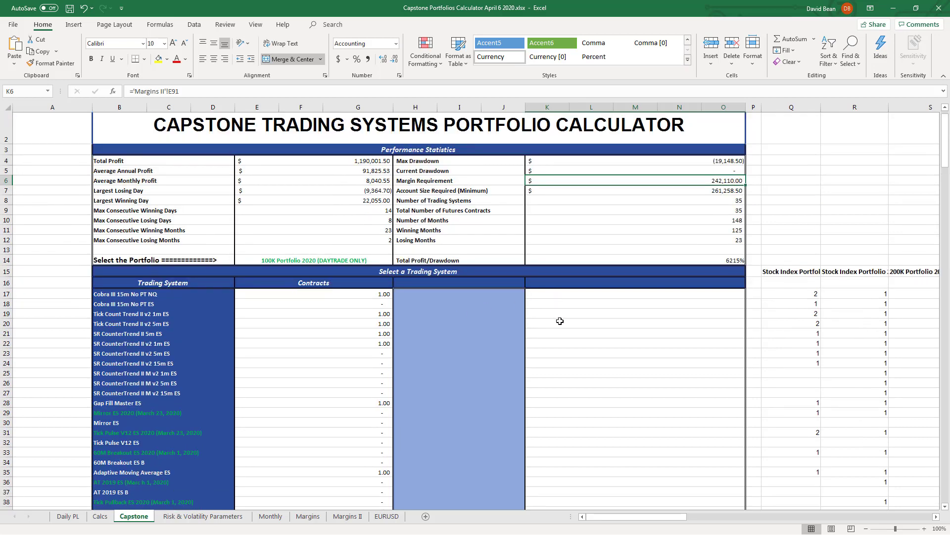
pyautogui.scroll(-8, 566, 319)
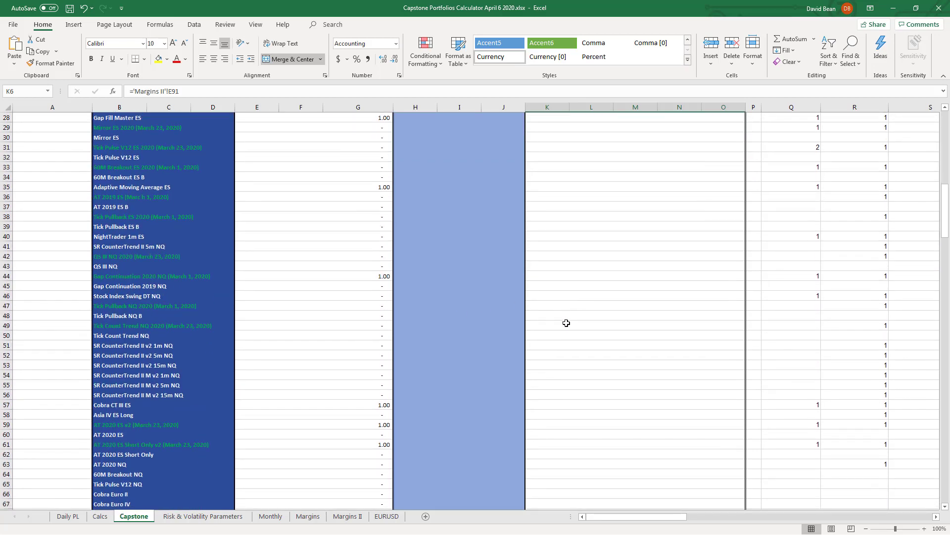
pyautogui.scroll(-4, 567, 326)
pyautogui.scroll(-2, 568, 326)
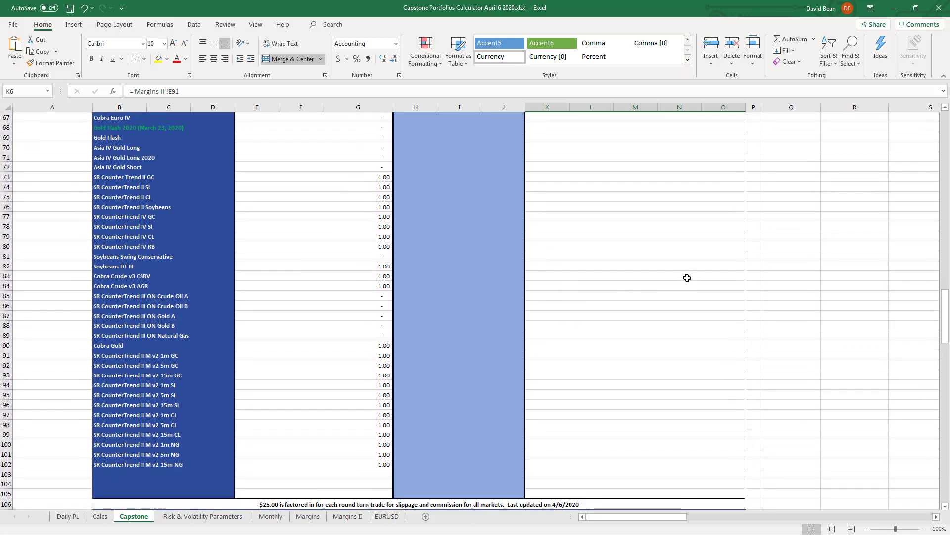
pyautogui.scroll(17, 791, 299)
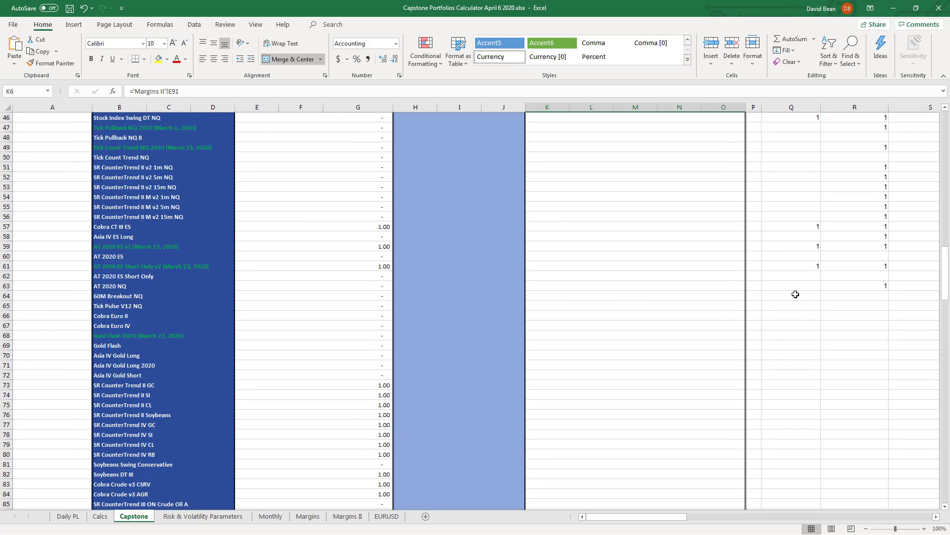
pyautogui.scroll(5, 794, 302)
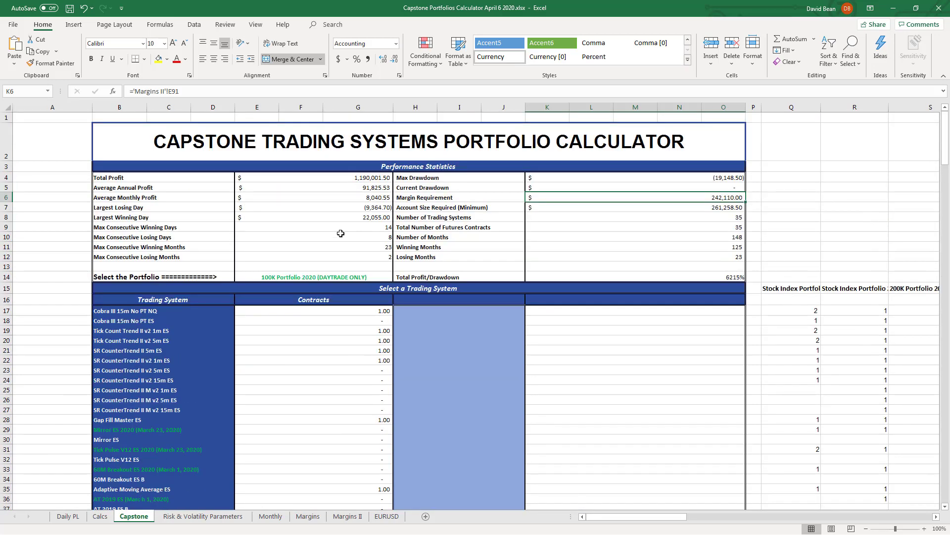
# - Choose Liquid DayTrade Portfolio 2020 from the E14 portfolio list
pyautogui.click(341, 272)
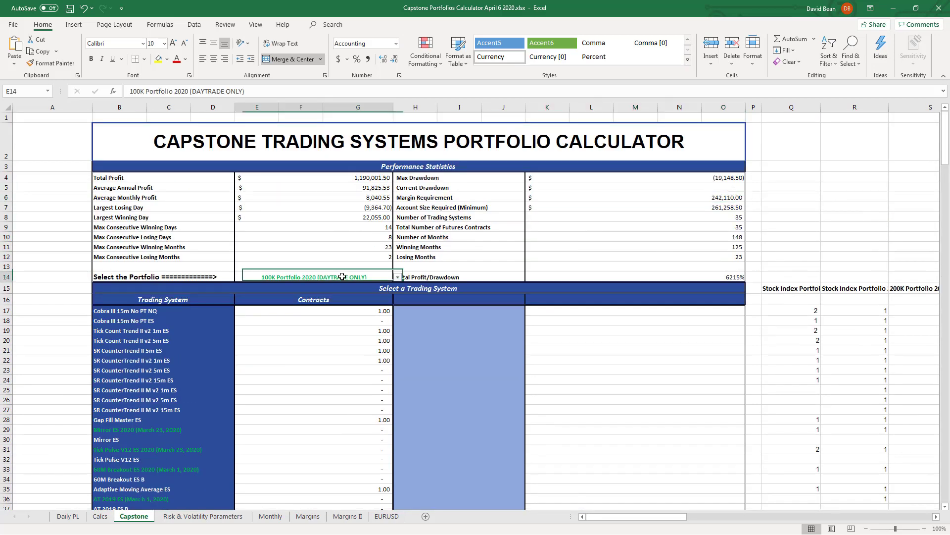
pyautogui.click(397, 277)
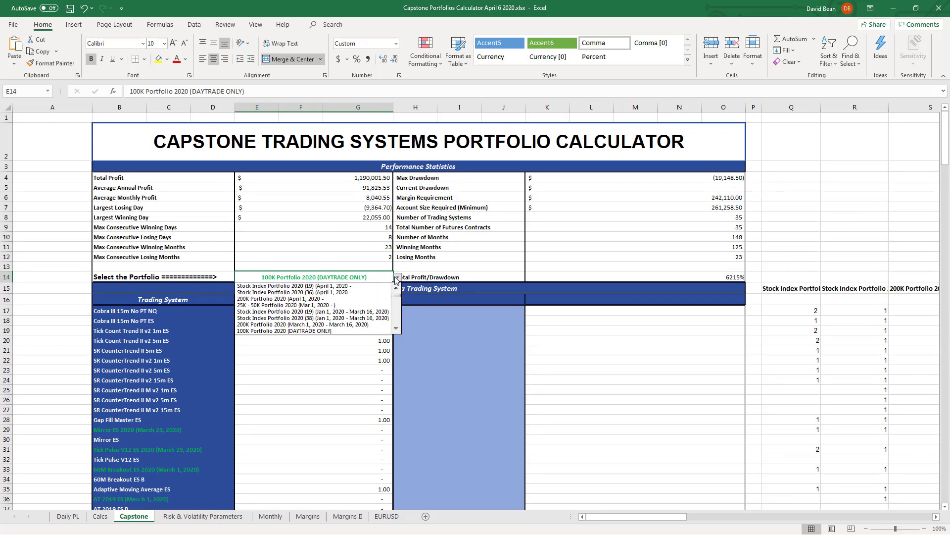
pyautogui.click(396, 328)
pyautogui.click(396, 328)
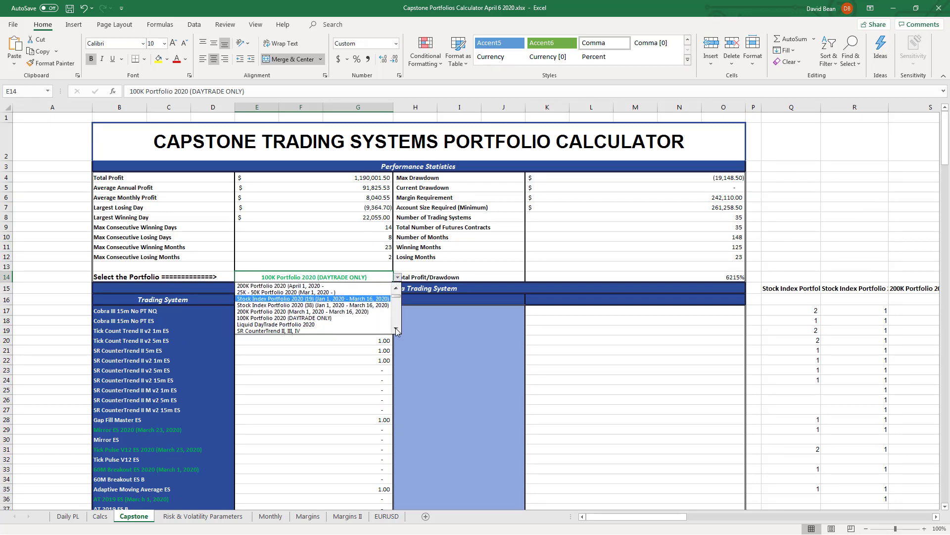
pyautogui.click(317, 324)
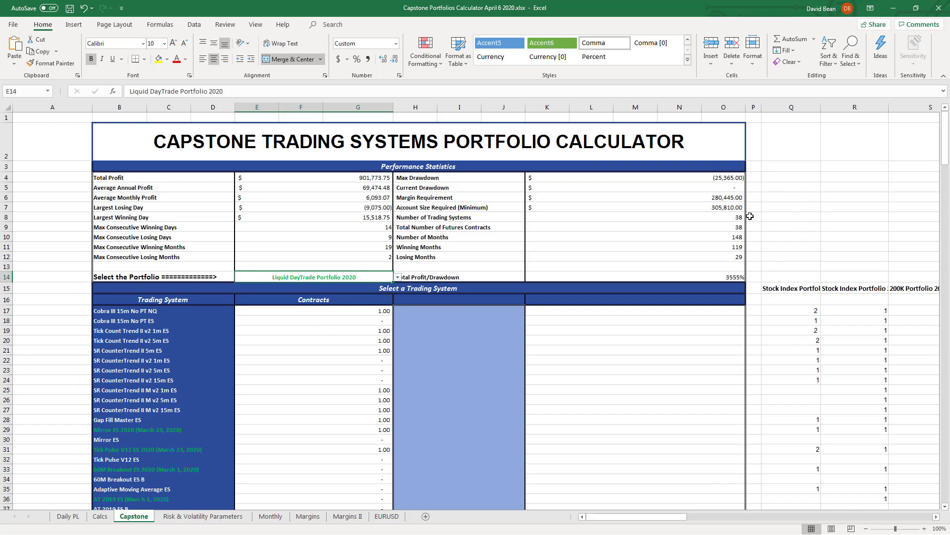
# - Inspect the Current Drawdown, Margin Requirement, Number of Trading Systems and April 2020 result formulas
pyautogui.click(706, 184)
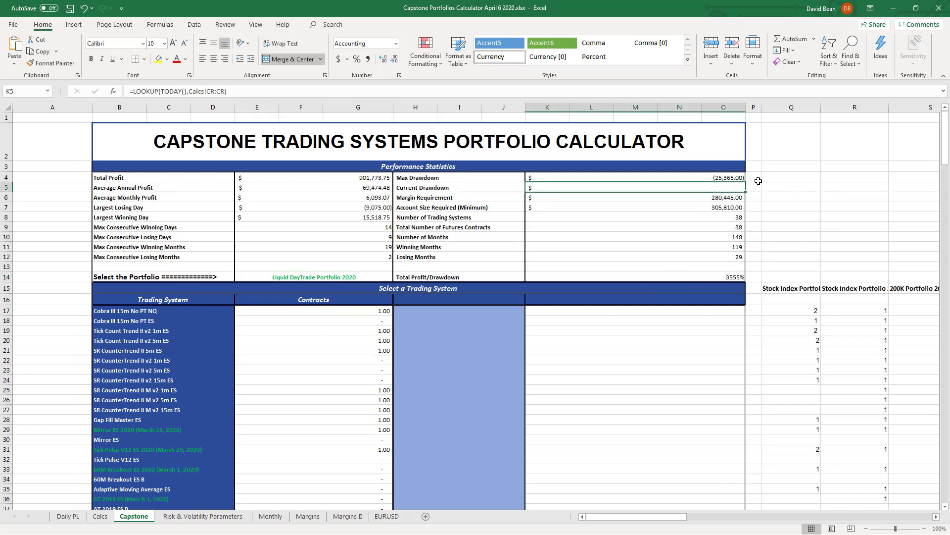
pyautogui.click(610, 196)
pyautogui.press('Down')
pyautogui.press('Down')
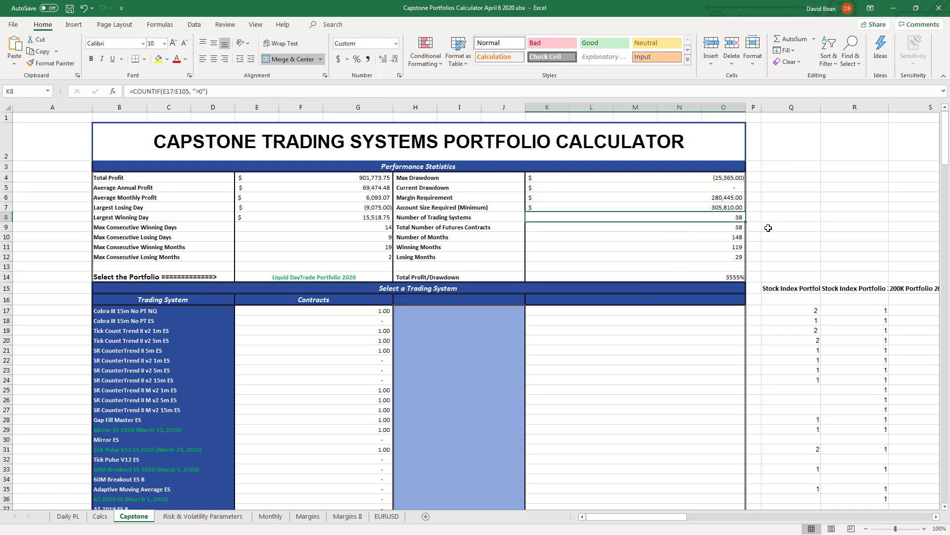
pyautogui.scroll(-20, 587, 315)
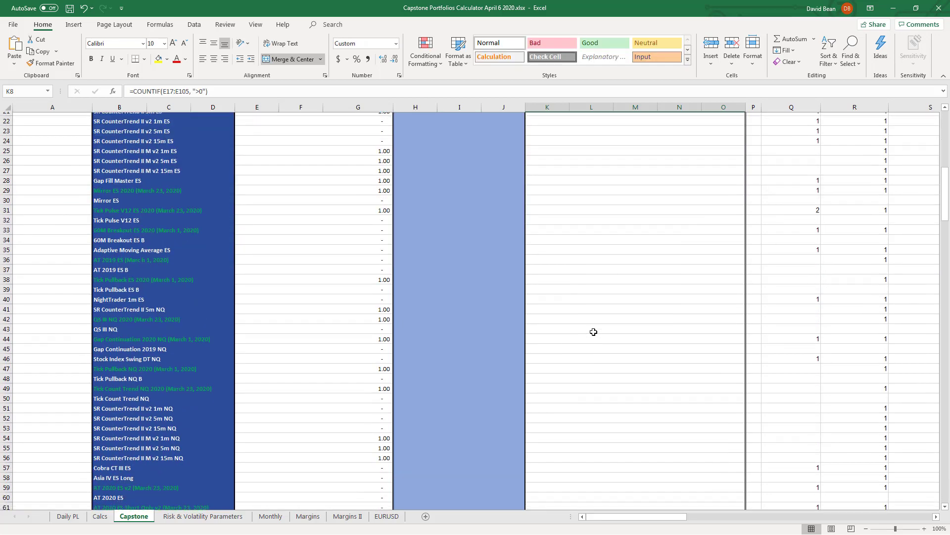
pyautogui.scroll(-9, 593, 334)
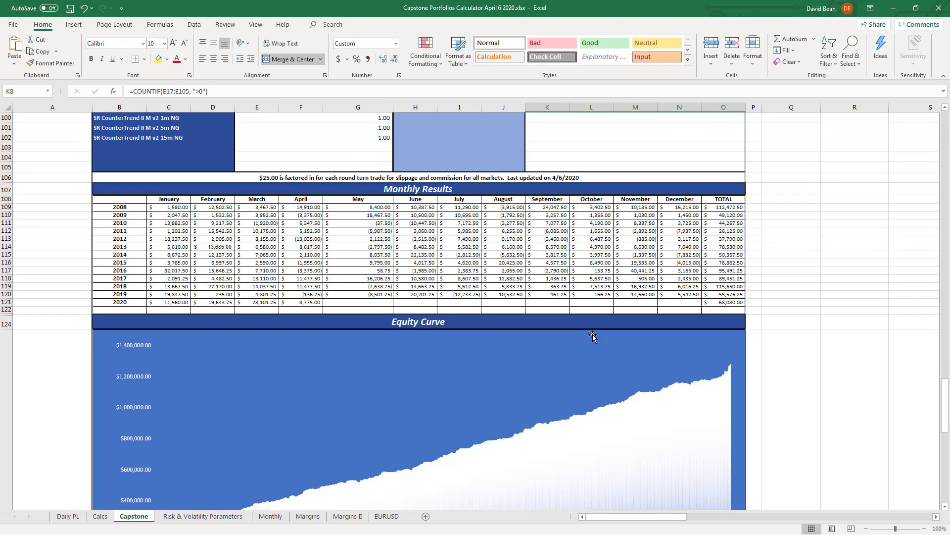
pyautogui.click(310, 304)
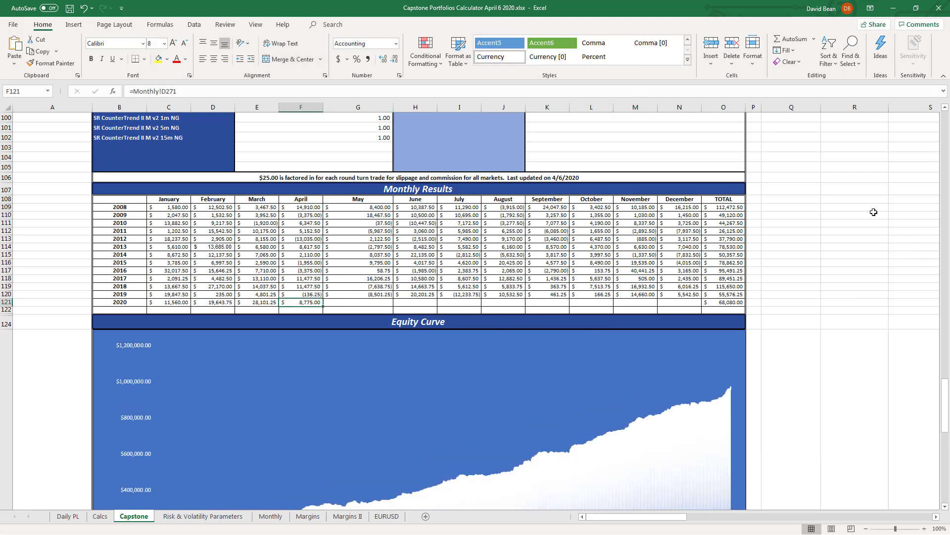
pyautogui.scroll(20, 930, 401)
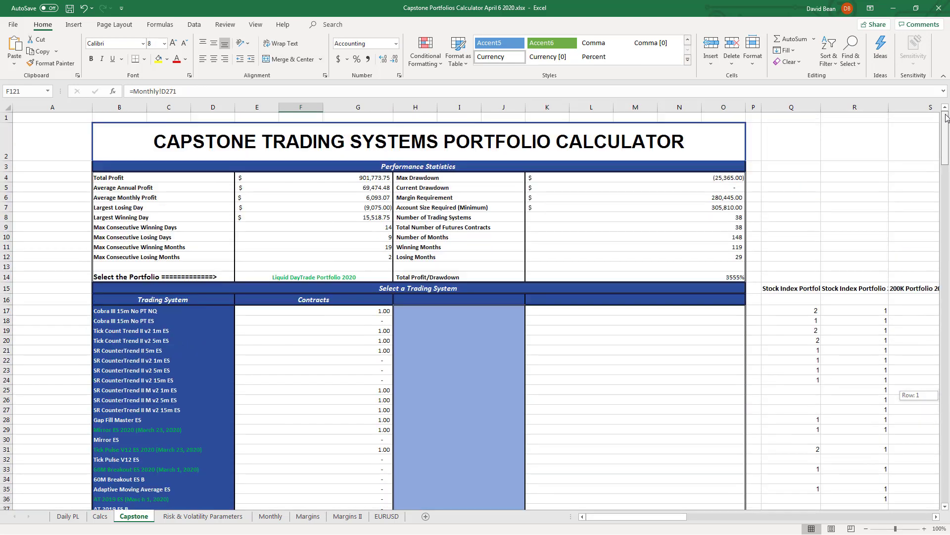
# - Scroll through the E14 portfolio list and select SR CounterTrend II, III, IV
pyautogui.click(387, 276)
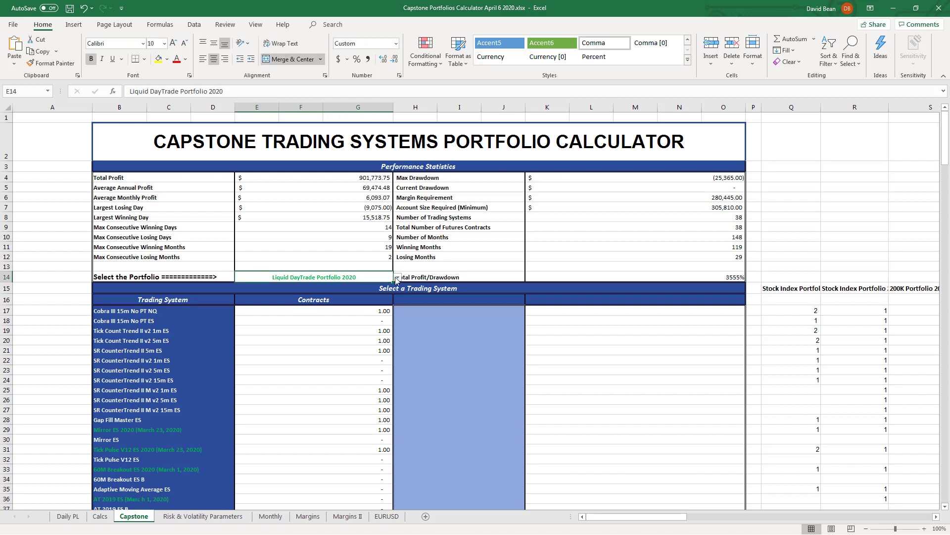
pyautogui.click(397, 280)
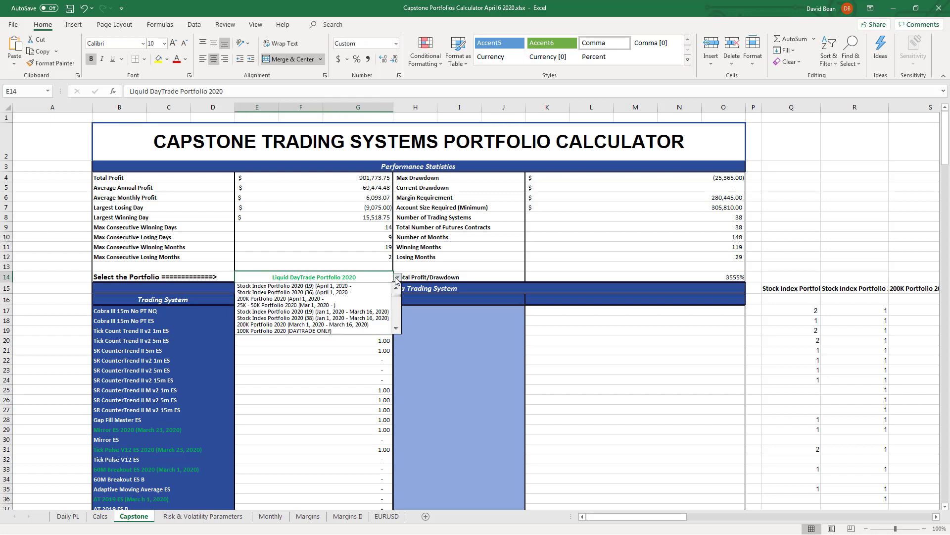
pyautogui.click(397, 329)
pyautogui.click(397, 329)
pyautogui.click(397, 328)
pyautogui.click(397, 329)
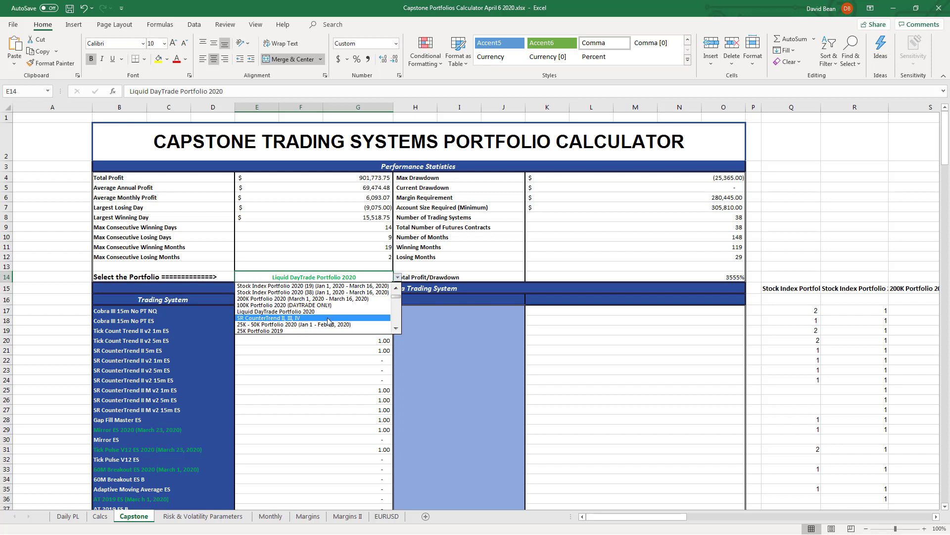
pyautogui.click(396, 330)
pyautogui.click(397, 329)
pyautogui.click(396, 329)
pyautogui.click(397, 329)
pyautogui.click(397, 329)
pyautogui.click(397, 329)
pyautogui.click(397, 329)
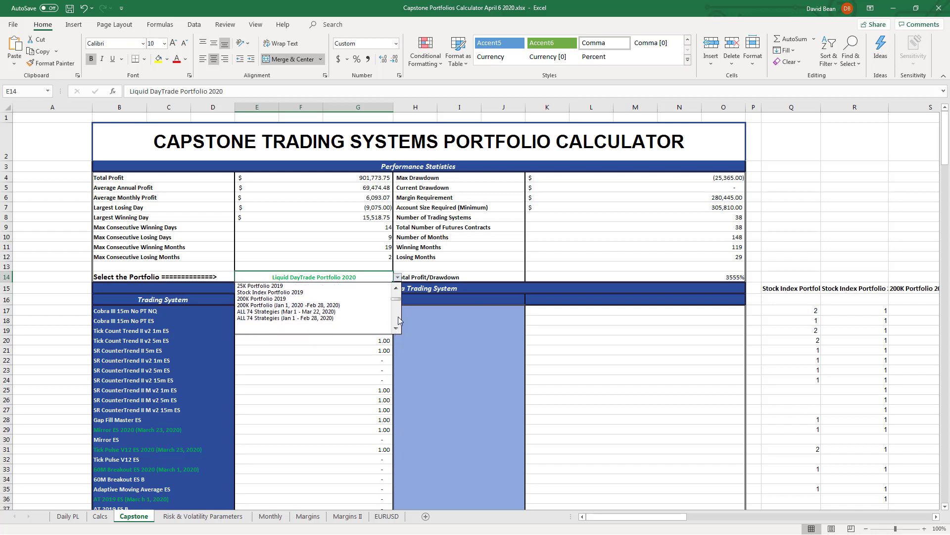
pyautogui.click(396, 288)
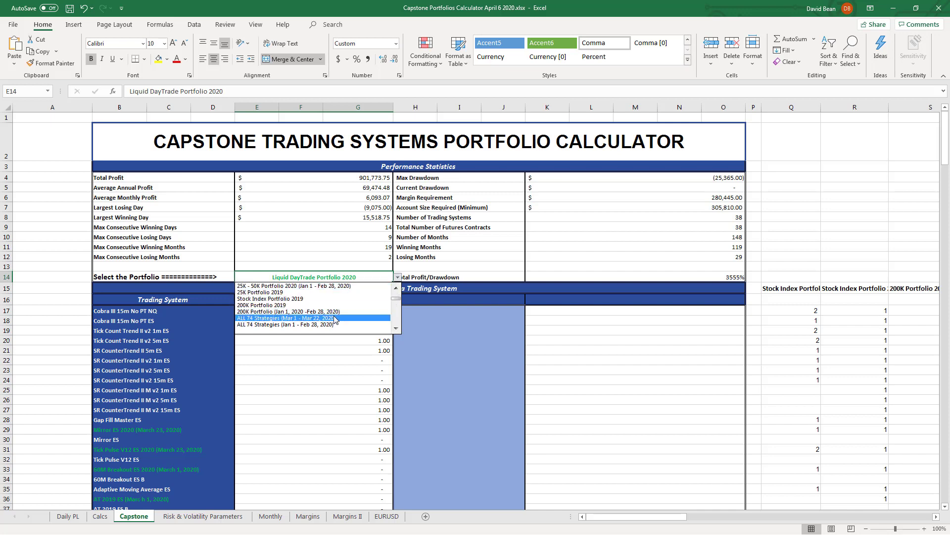
pyautogui.click(396, 288)
pyautogui.click(396, 288)
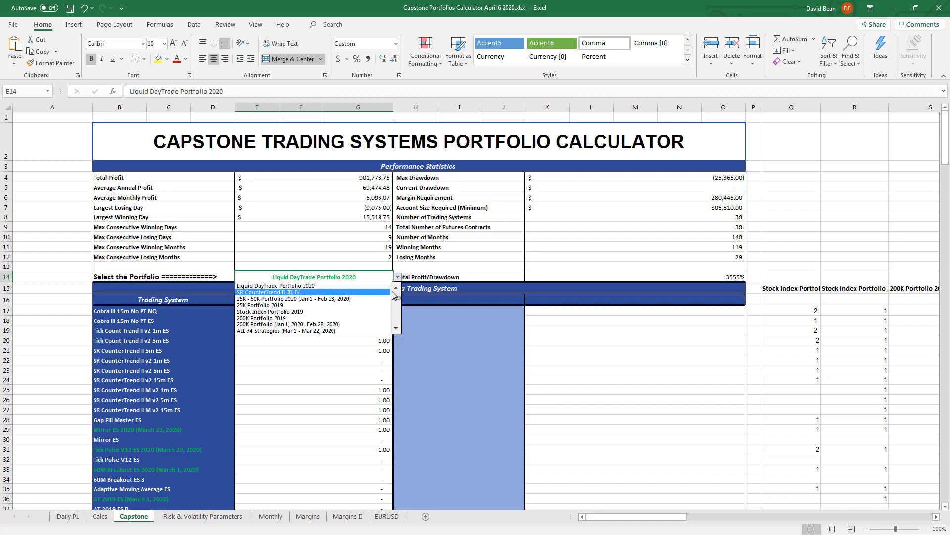
pyautogui.click(396, 288)
pyautogui.click(396, 288)
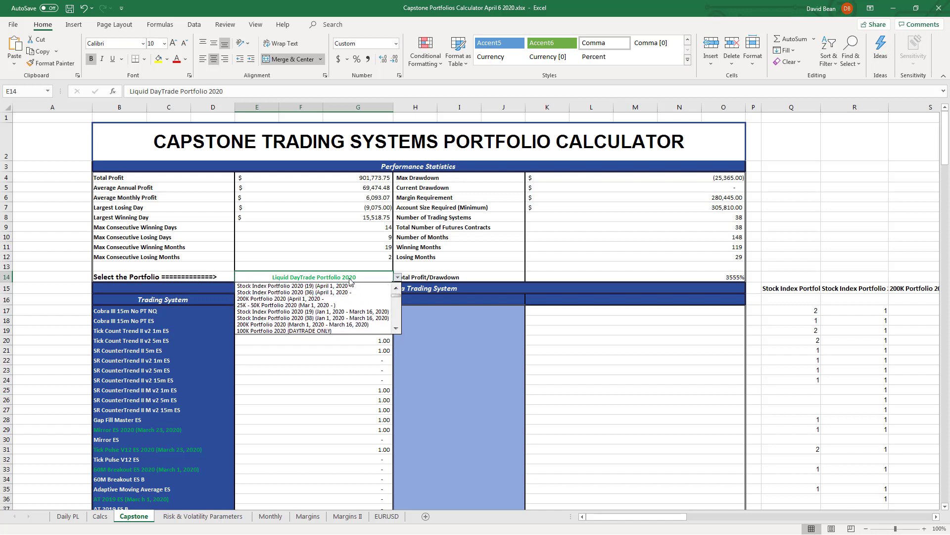
pyautogui.click(396, 329)
pyautogui.click(396, 329)
pyautogui.click(397, 328)
pyautogui.click(396, 329)
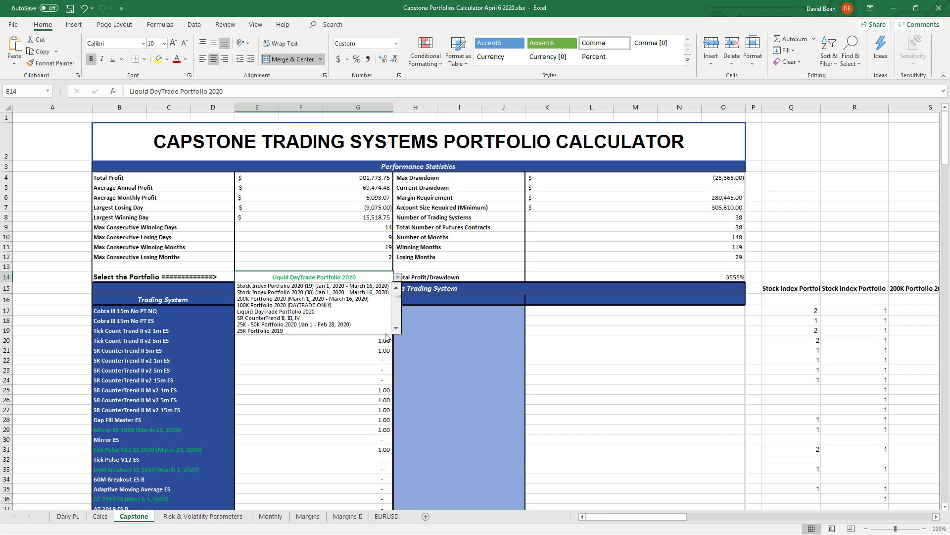
pyautogui.click(309, 319)
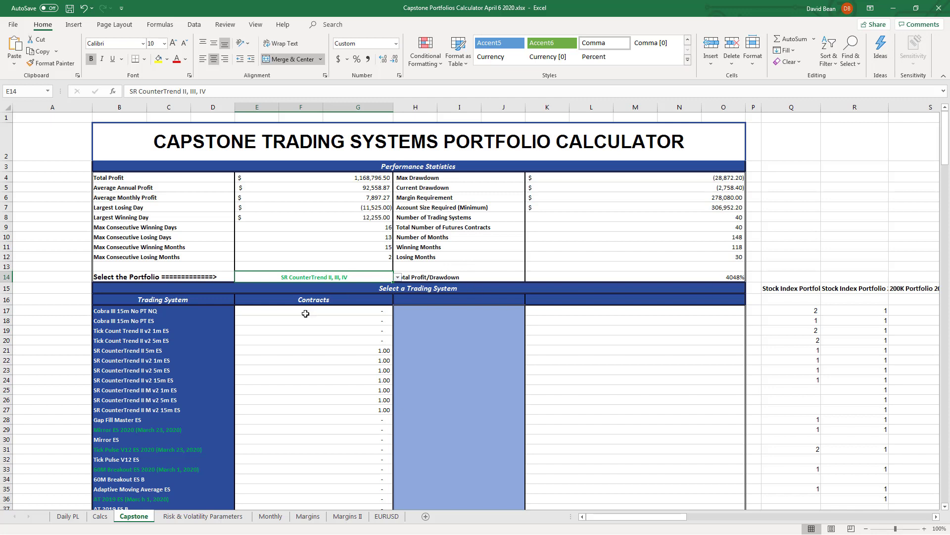
pyautogui.click(718, 187)
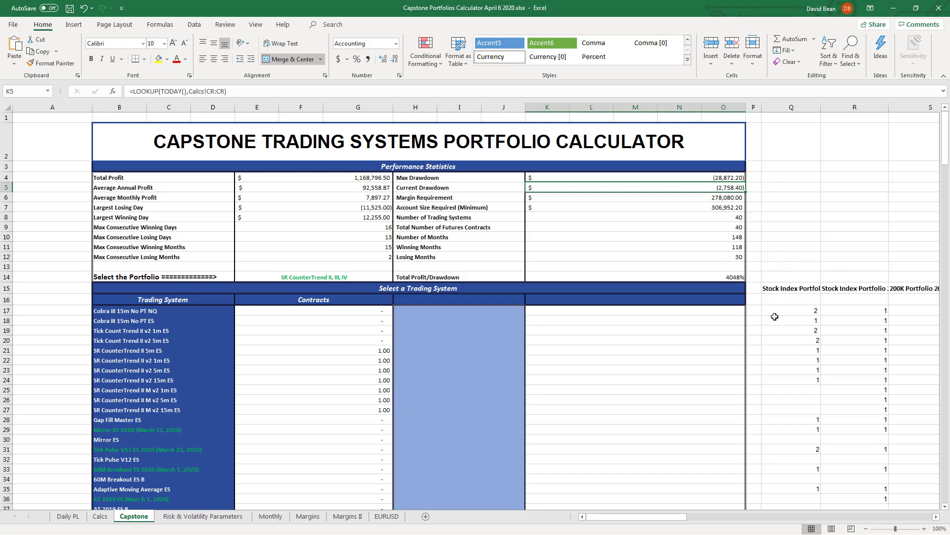
pyautogui.scroll(-20, 811, 364)
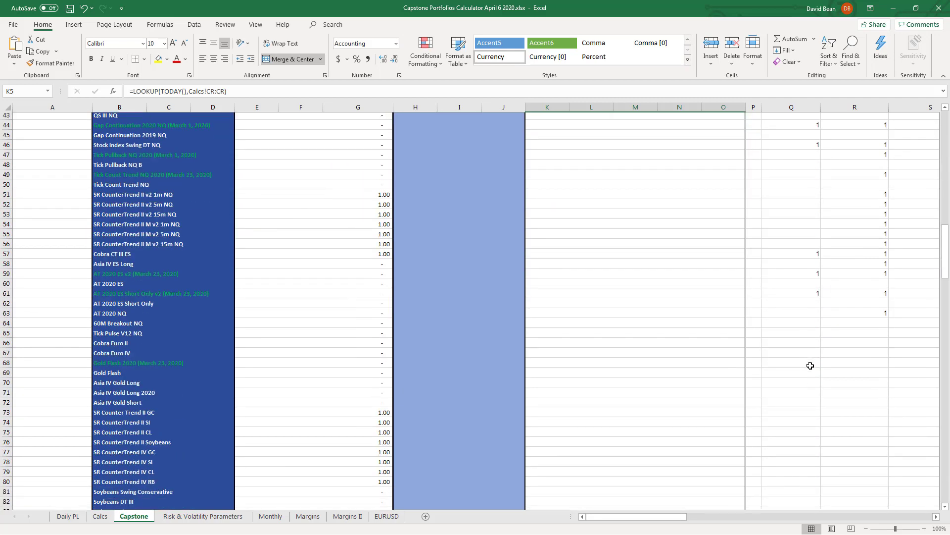
pyautogui.scroll(-5, 810, 366)
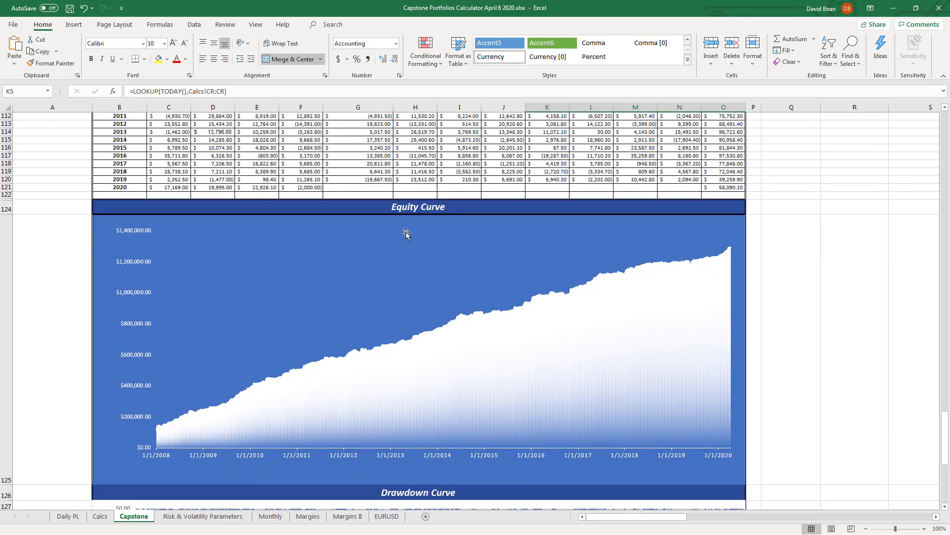
pyautogui.click(313, 190)
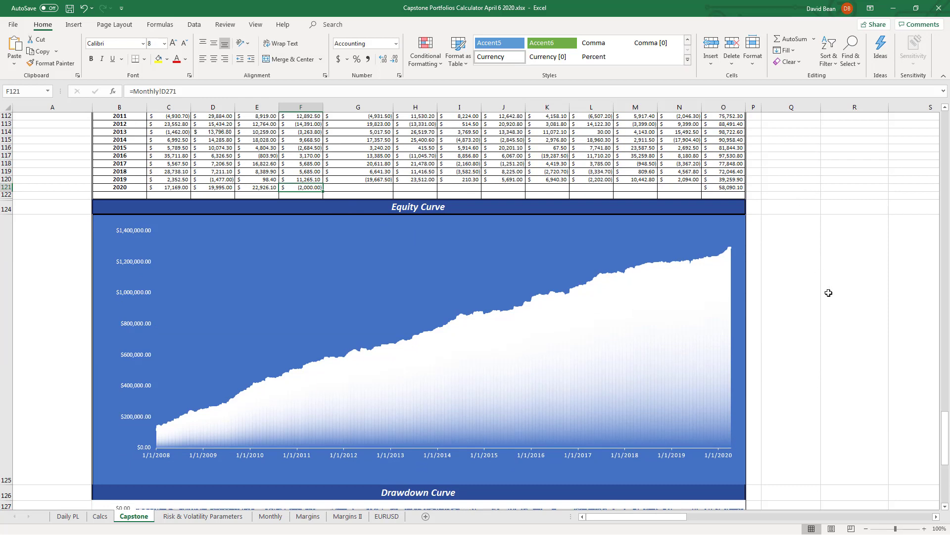
pyautogui.moveTo(943, 428); pyautogui.dragTo(872, 151)
pyautogui.click(831, 225)
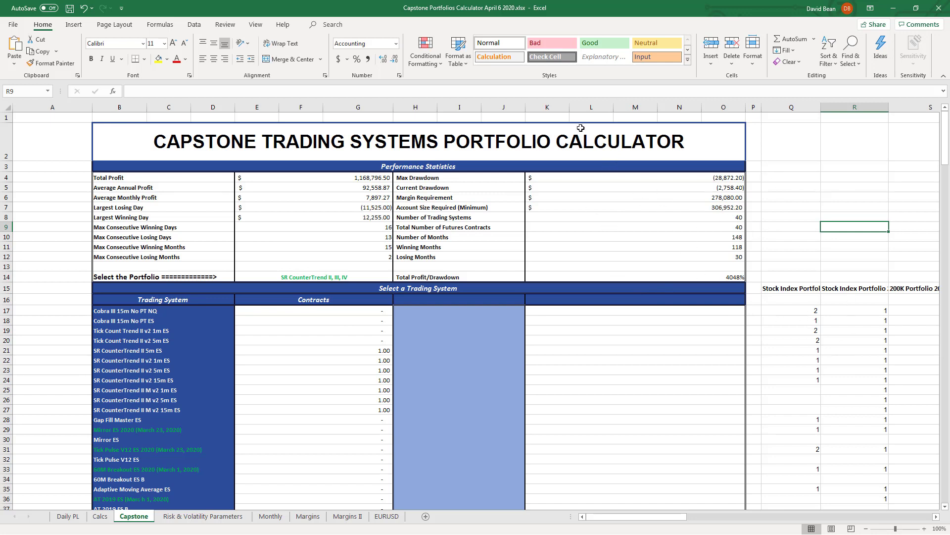
# - Minimize Excel, maximize the CobraIII ES 15-minute chart and zoom in three levels
pyautogui.click(897, 8)
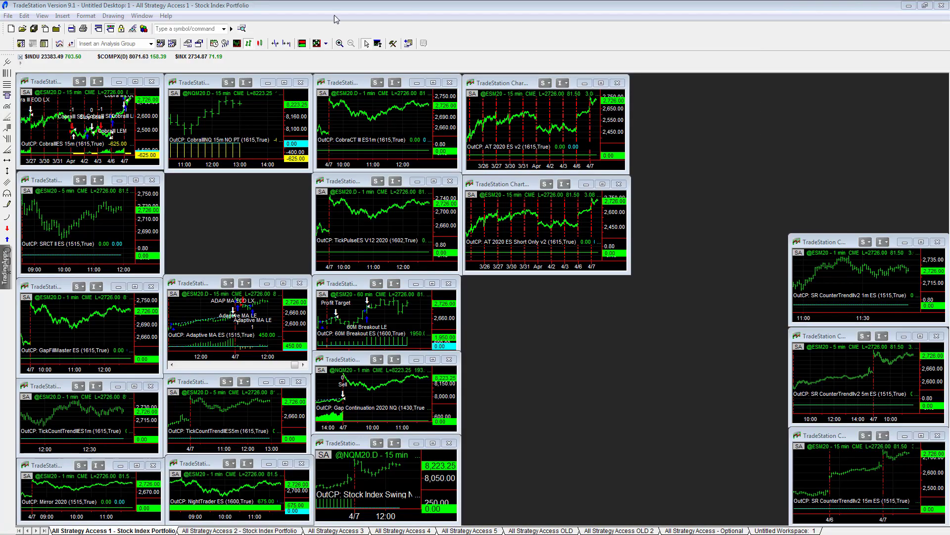
pyautogui.click(81, 109)
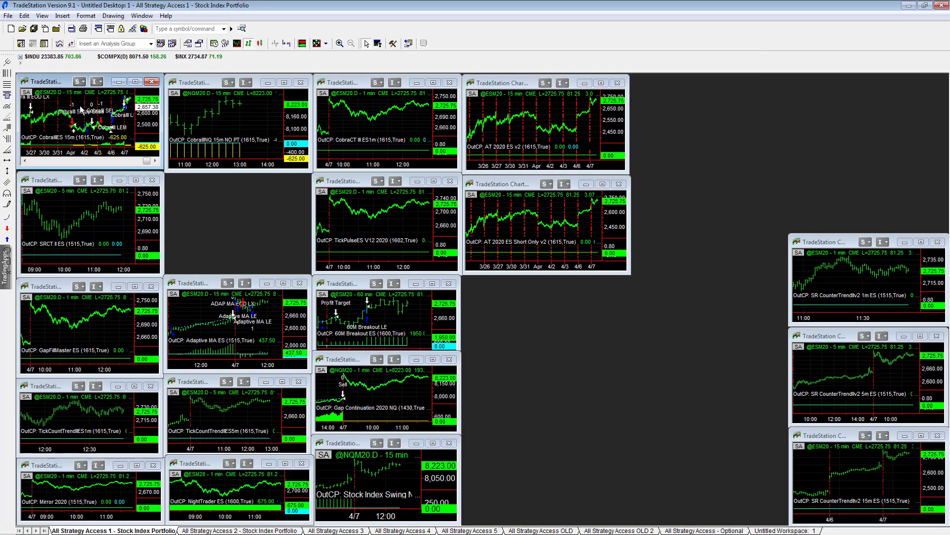
pyautogui.doubleClick(57, 83)
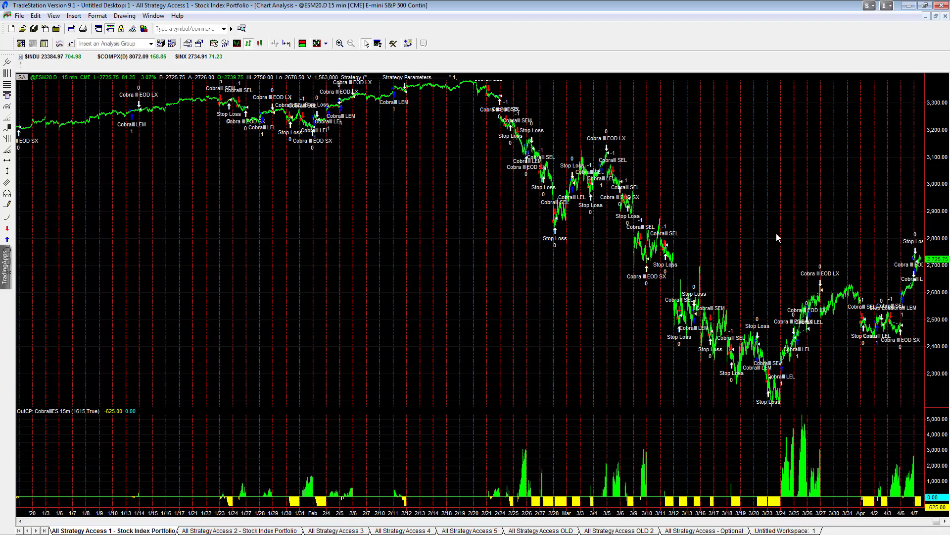
pyautogui.click(286, 43)
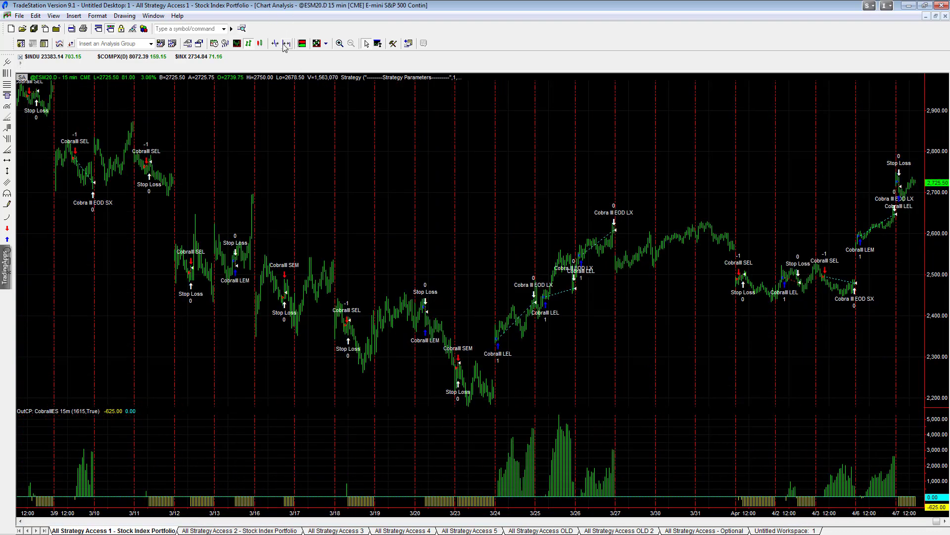
pyautogui.click(287, 43)
pyautogui.click(287, 43)
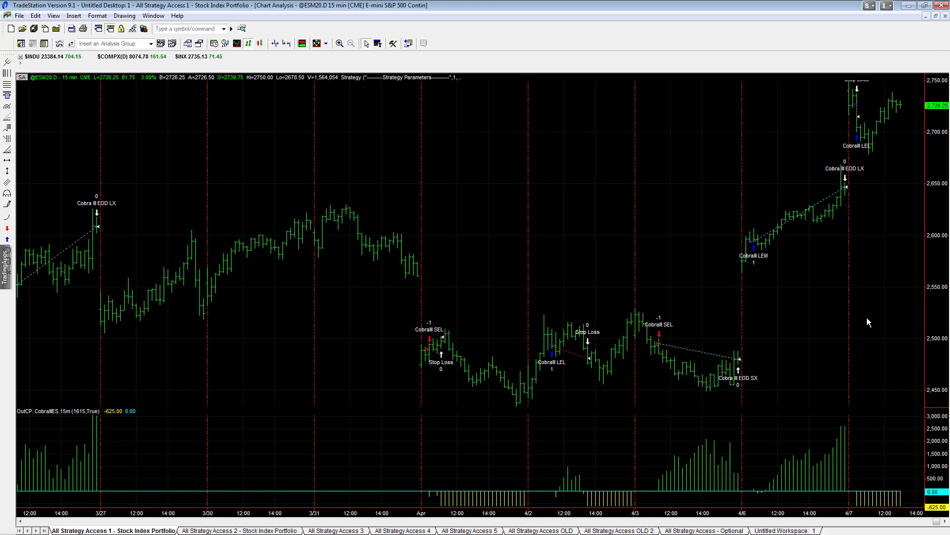
# - Read price and bar data tips at several points on the CobraIII ES chart
pyautogui.middleClick(833, 391)
pyautogui.moveTo(842, 399)
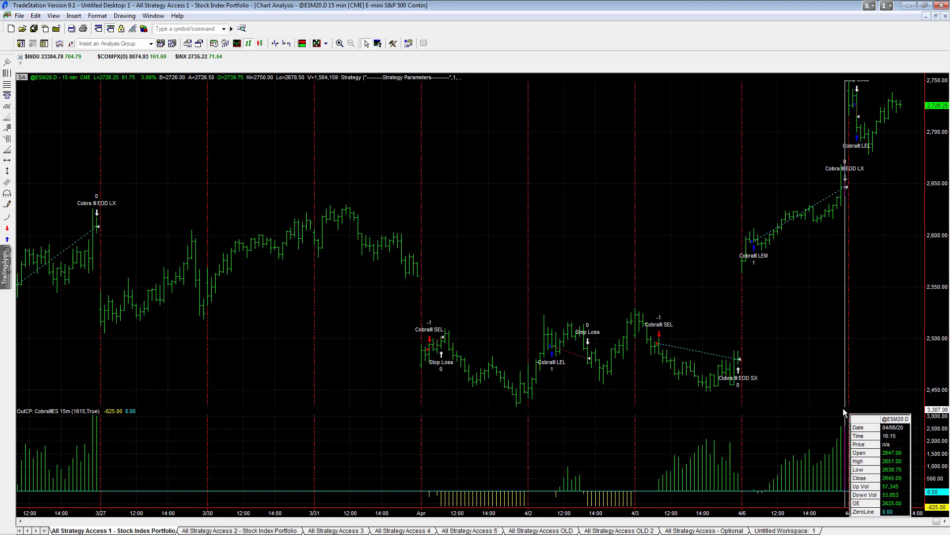
pyautogui.middleClick(843, 408)
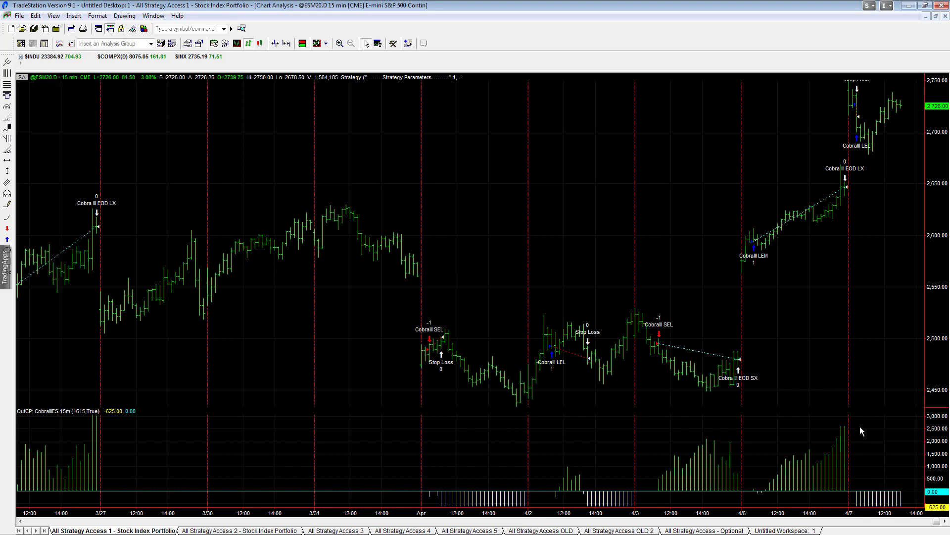
pyautogui.middleClick(888, 458)
pyautogui.middleClick(901, 477)
# - Maximize the Cobra NQ 15-minute chart, read bar values with the crosshair, then restore the tiles
pyautogui.click(935, 16)
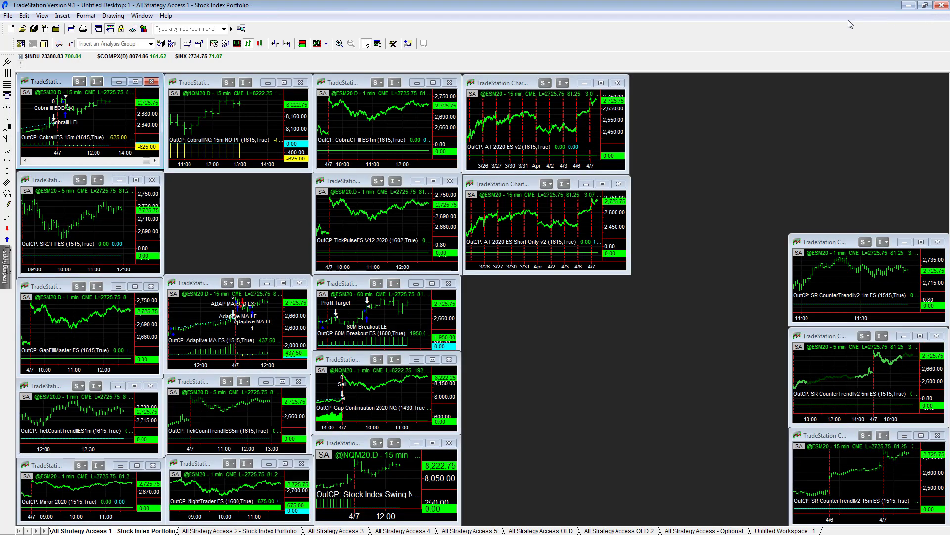
pyautogui.click(261, 131)
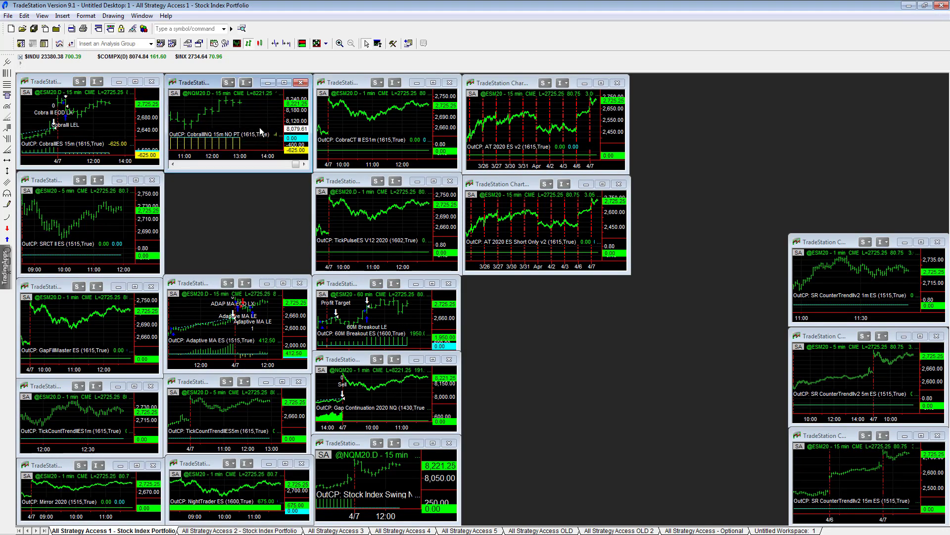
pyautogui.doubleClick(183, 84)
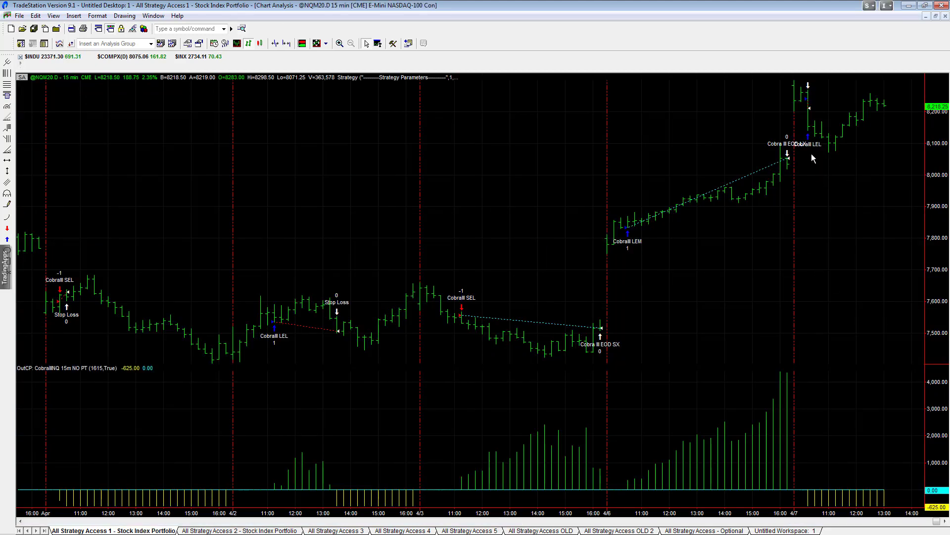
pyautogui.click(821, 199)
pyautogui.moveTo(818, 200); pyautogui.dragTo(808, 385)
pyautogui.click(935, 16)
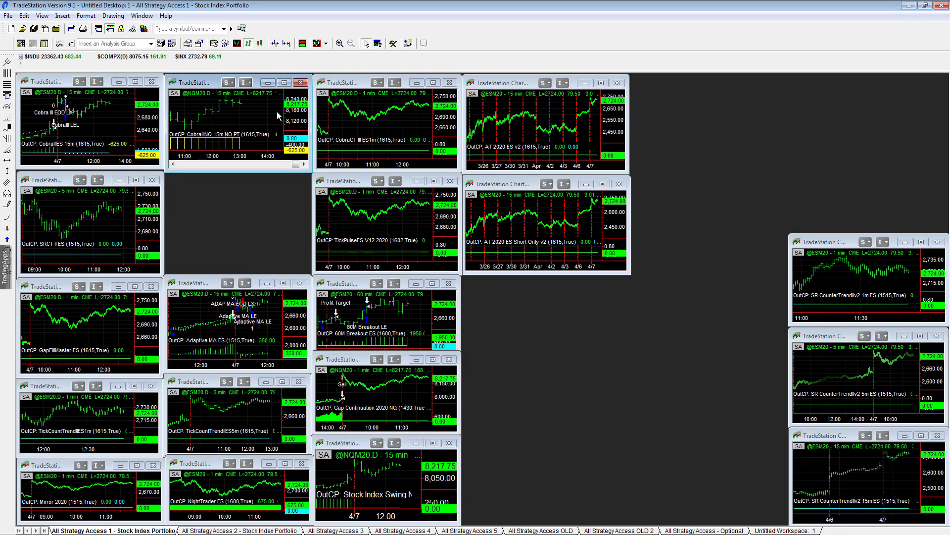
# - Maximize the Adaptive MA ES chart, zoom in four levels on recent trades, then restore the tiles
pyautogui.doubleClick(187, 287)
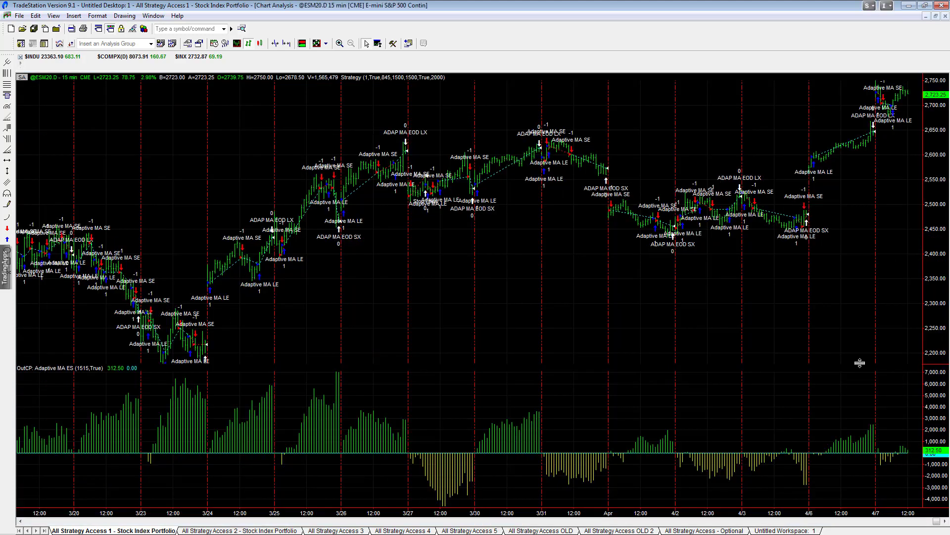
pyautogui.click(287, 44)
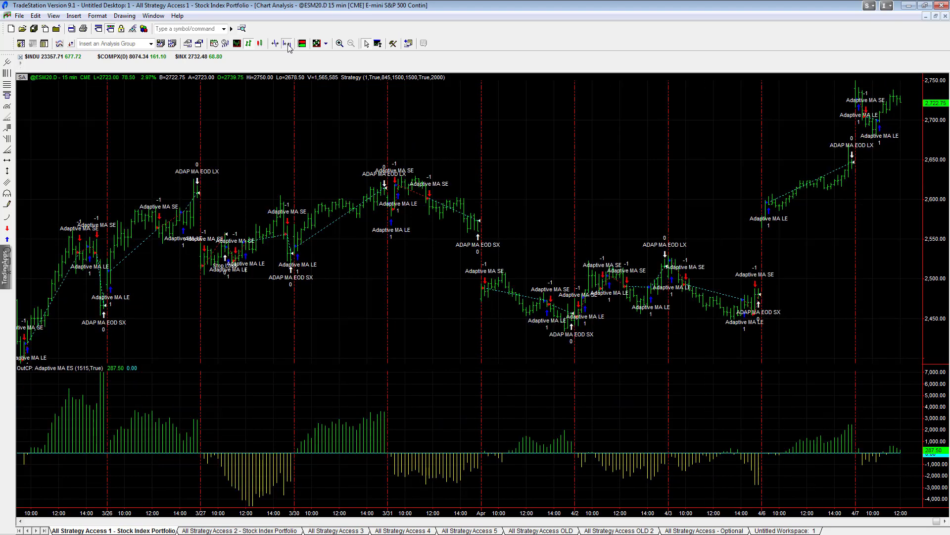
pyautogui.click(287, 43)
pyautogui.click(287, 44)
pyautogui.click(287, 44)
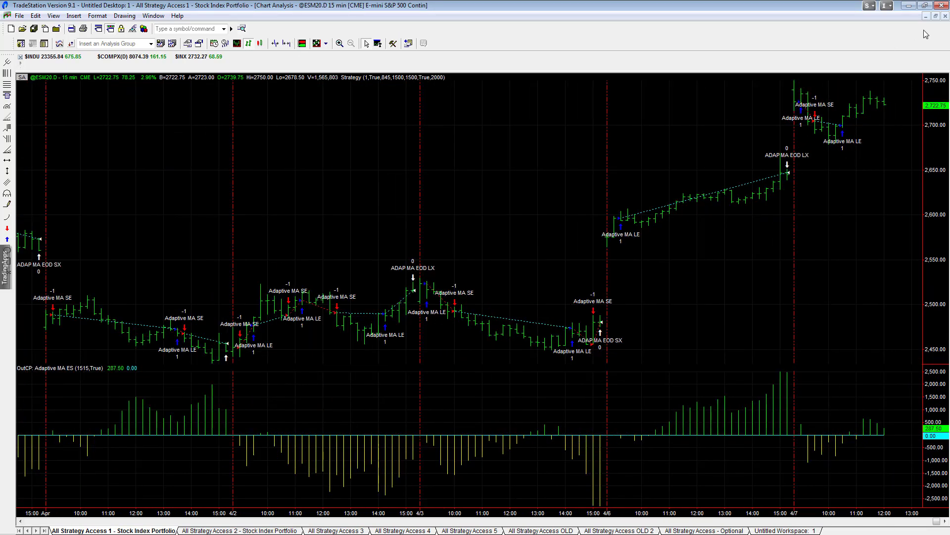
pyautogui.click(936, 16)
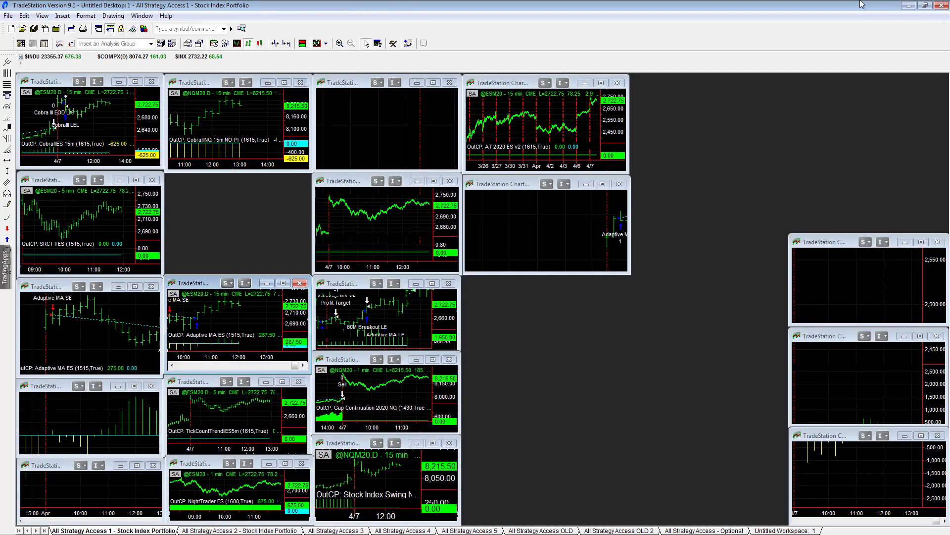
# - Maximize the NightTrader ES 1-minute chart and open its Strategy Performance Report
pyautogui.doubleClick(205, 465)
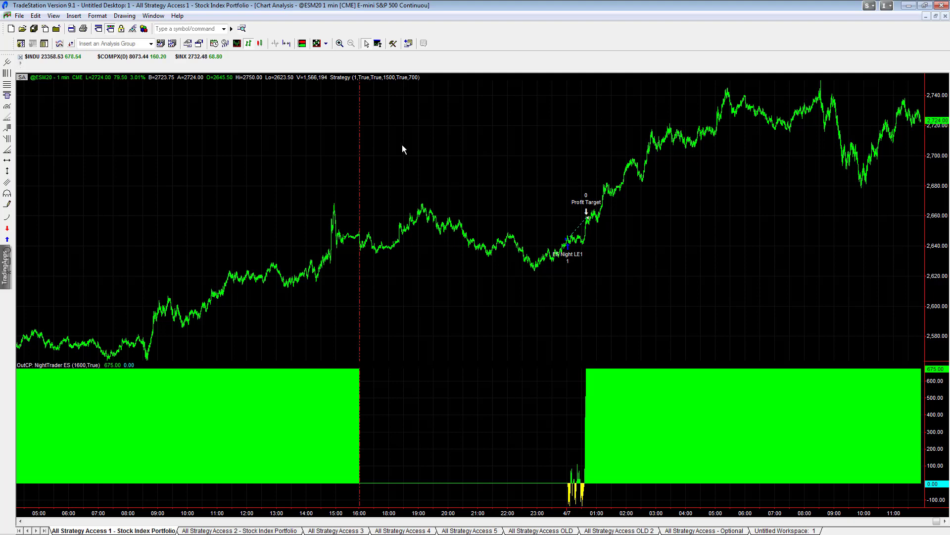
pyautogui.click(54, 16)
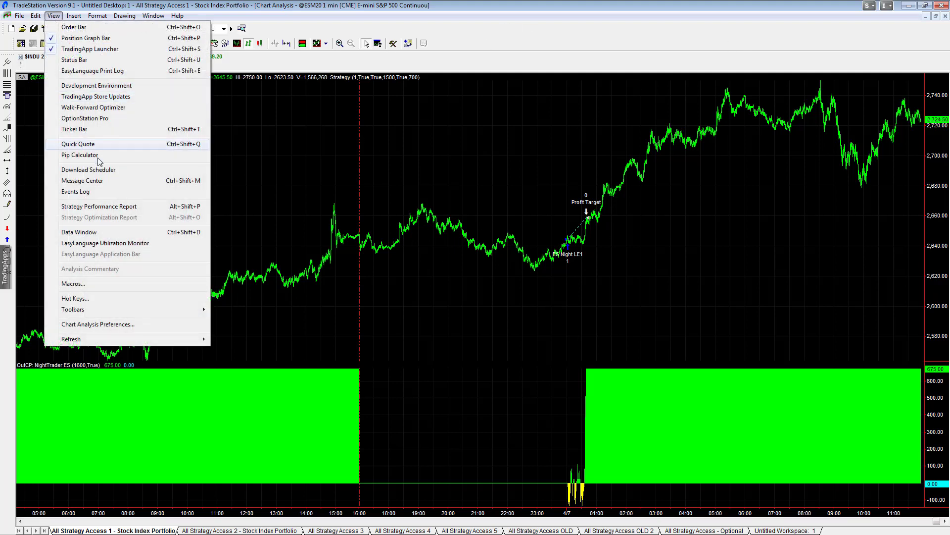
pyautogui.click(99, 206)
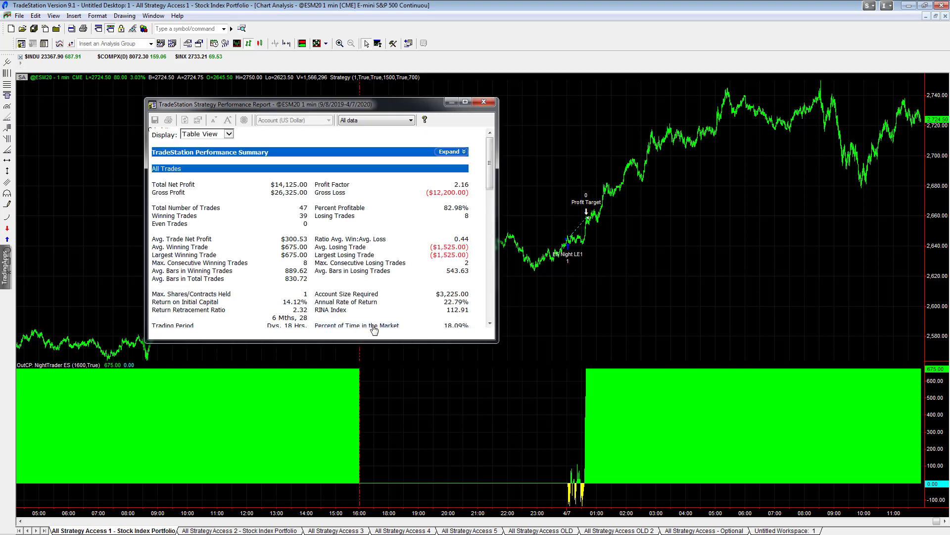
# - Review the report's summary (82.98% profitable), equity graph and annual returns, then close it
pyautogui.moveTo(330, 342); pyautogui.dragTo(329, 445)
pyautogui.moveTo(444, 207); pyautogui.dragTo(471, 193)
pyautogui.click(356, 437)
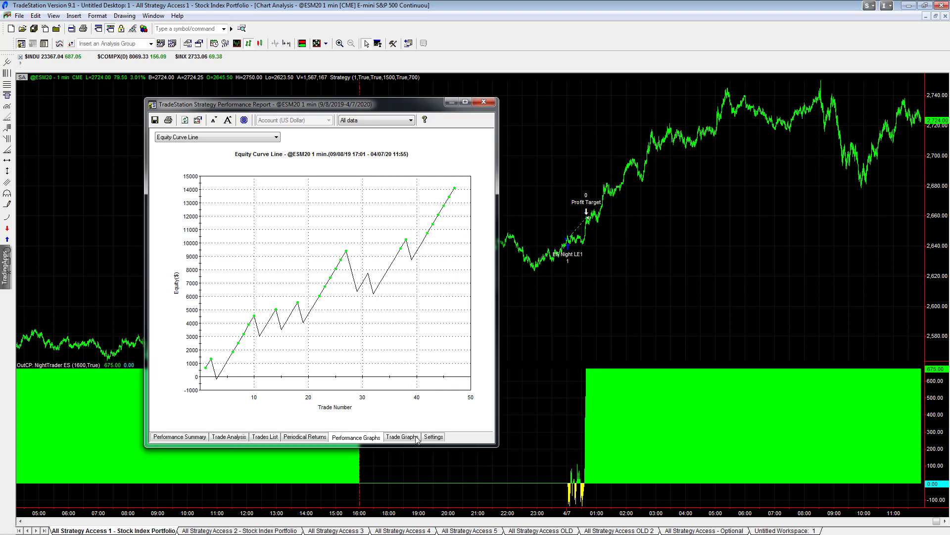
pyautogui.click(297, 438)
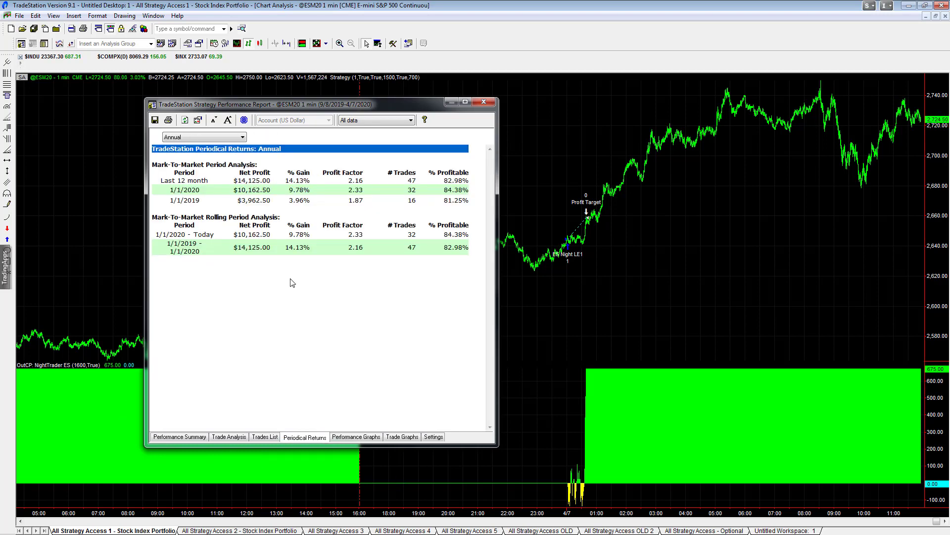
pyautogui.click(178, 437)
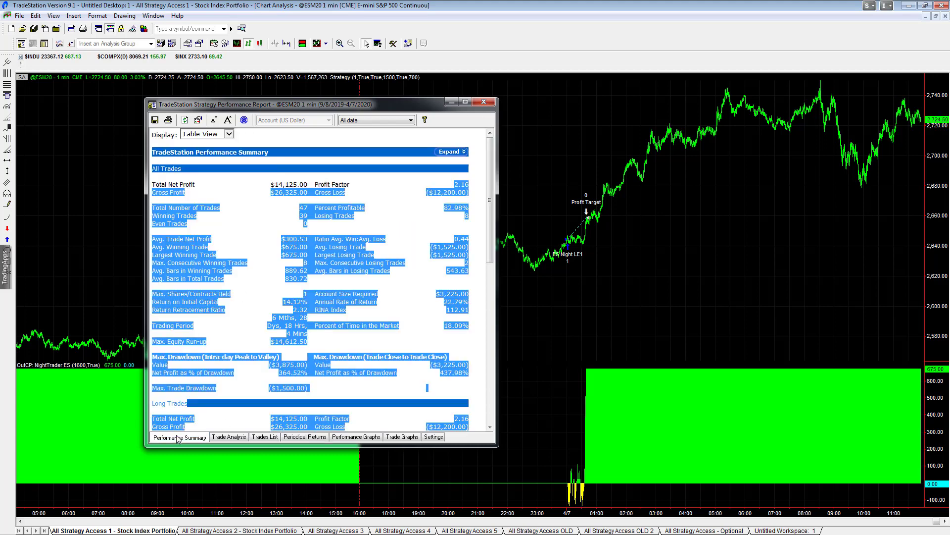
pyautogui.click(391, 199)
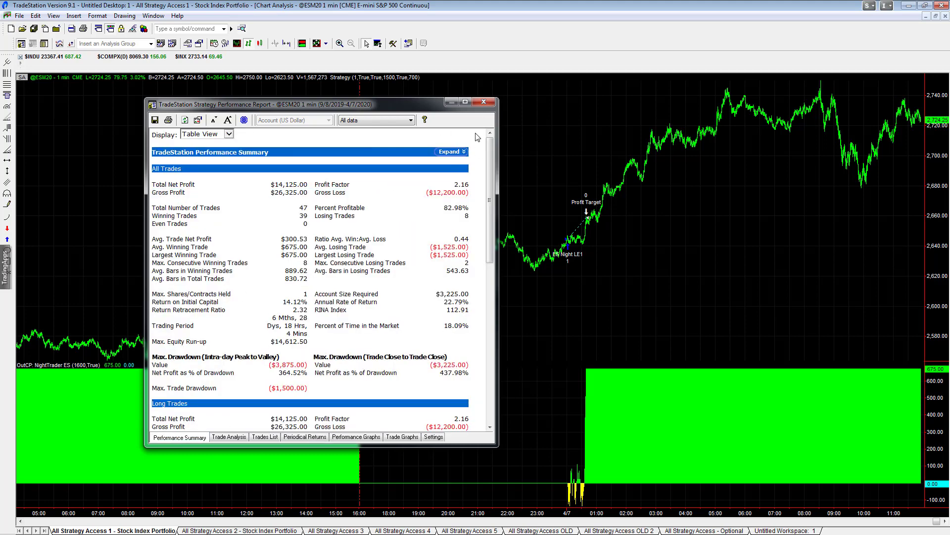
pyautogui.click(493, 103)
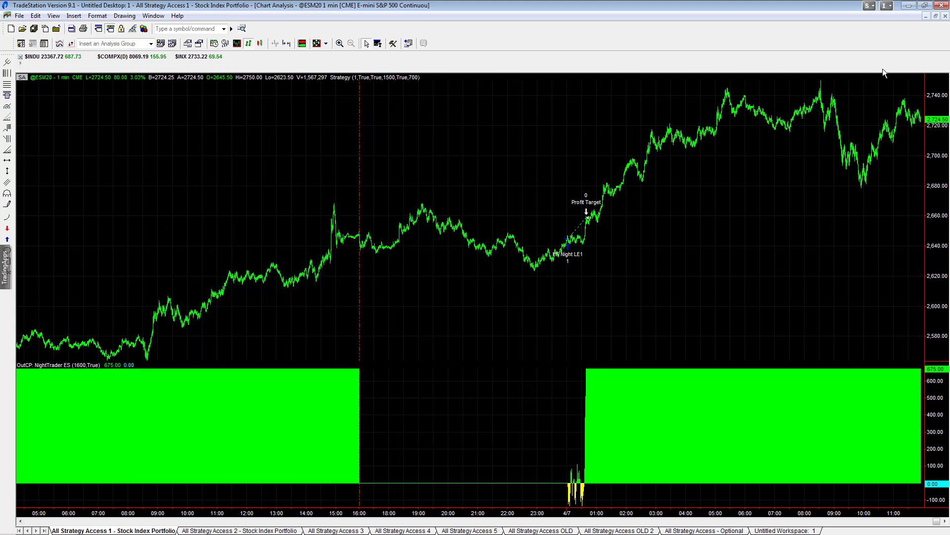
# - Maximize the 60M Breakout ES chart, enlarge its performance pane, then return it to tiled size
pyautogui.click(936, 16)
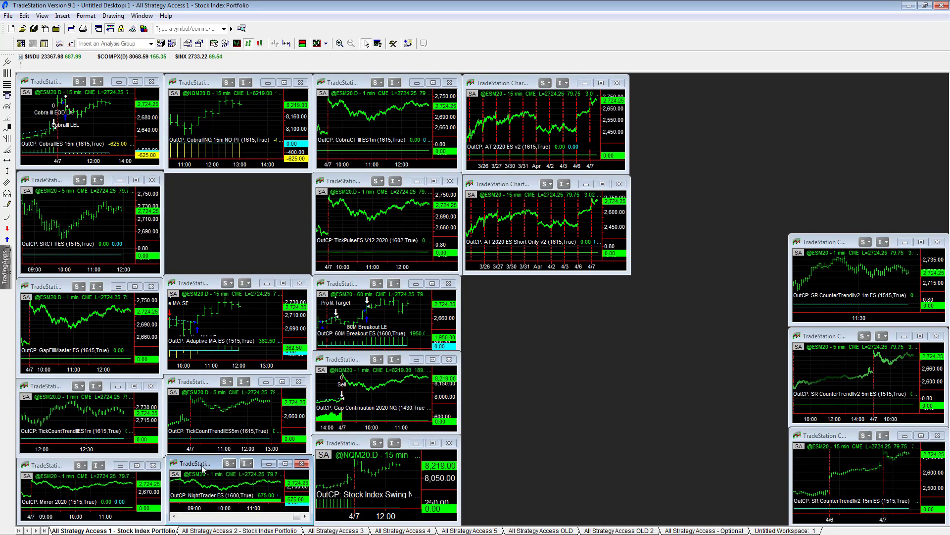
pyautogui.click(425, 312)
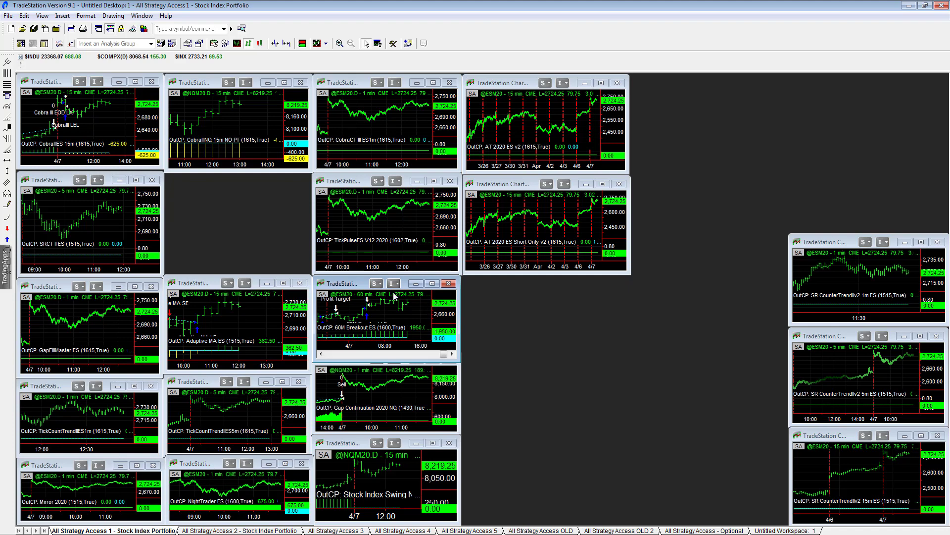
pyautogui.doubleClick(352, 285)
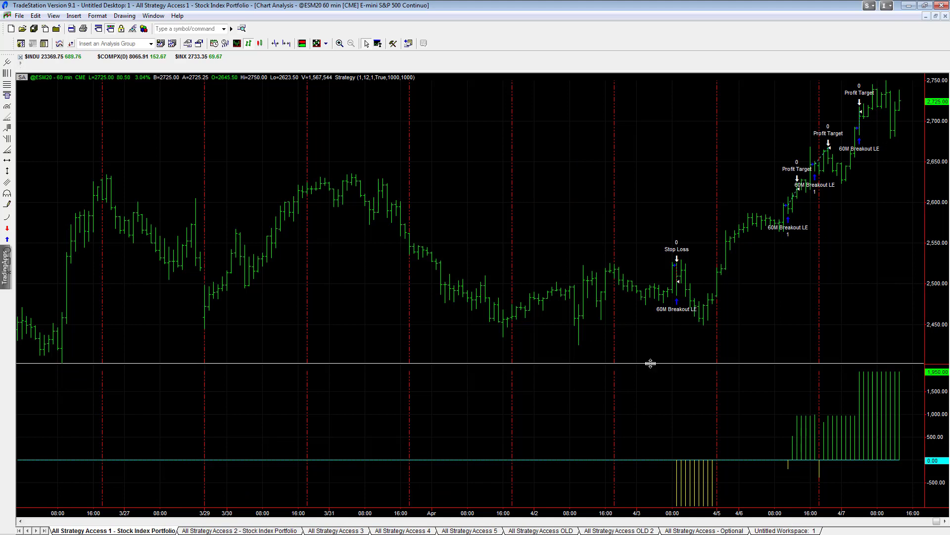
pyautogui.moveTo(651, 364); pyautogui.dragTo(711, 335)
pyautogui.moveTo(842, 289); pyautogui.dragTo(895, 280)
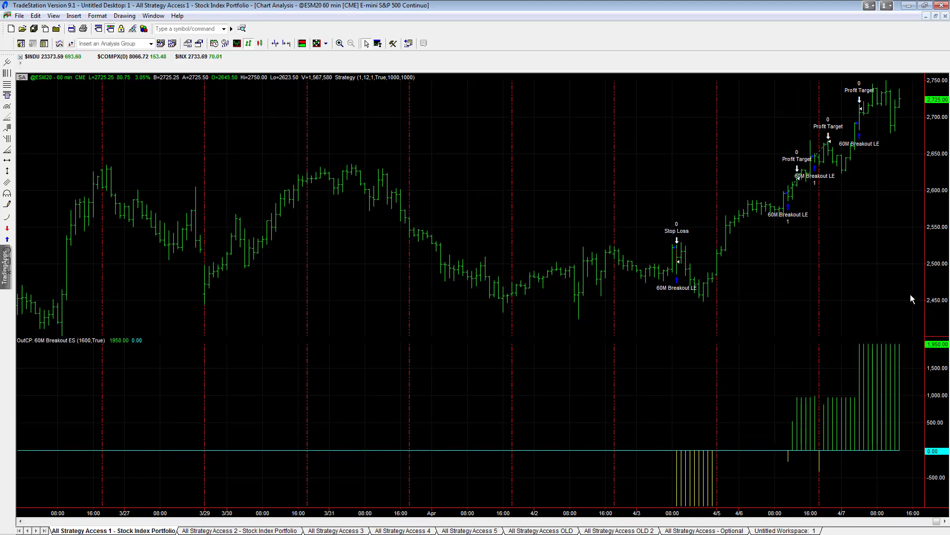
pyautogui.click(936, 15)
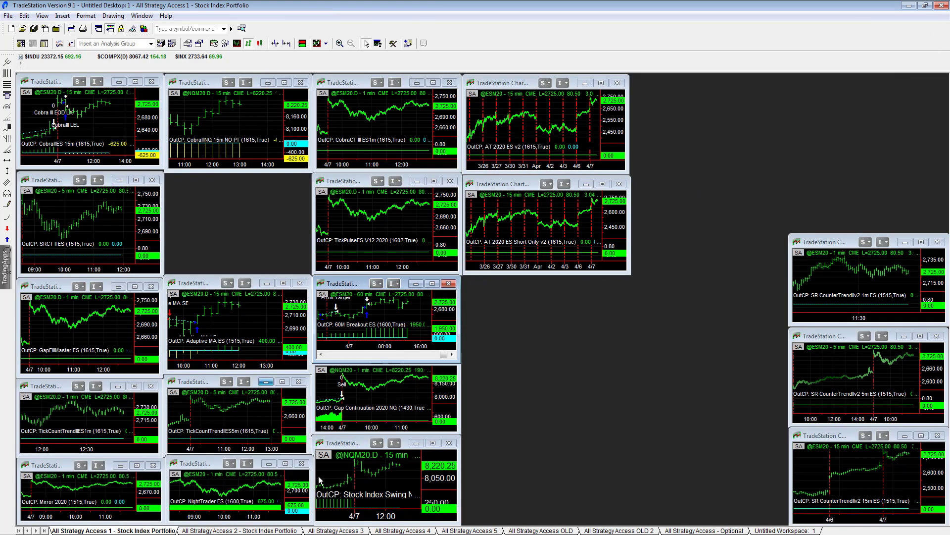
# - Switch to All Strategy Access 2 and browse the AT 2019 ES, AT 2020 NQ and TickPulseNQ charts
pyautogui.hotkey('ctrl', 'Tab')
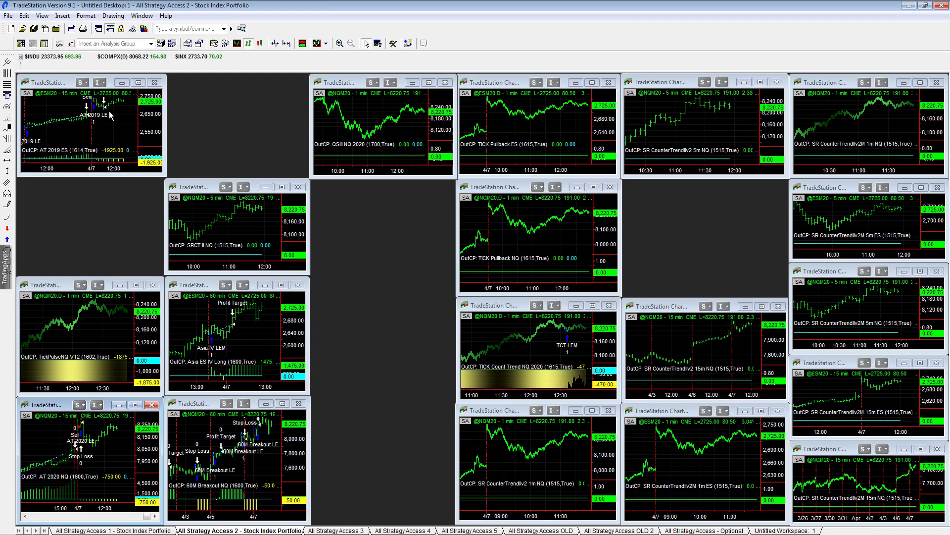
pyautogui.click(118, 117)
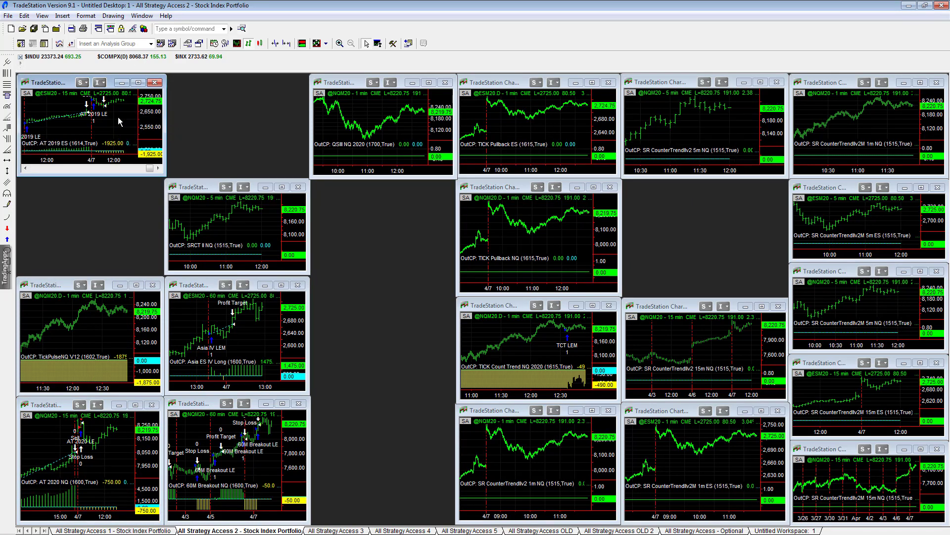
pyautogui.click(123, 480)
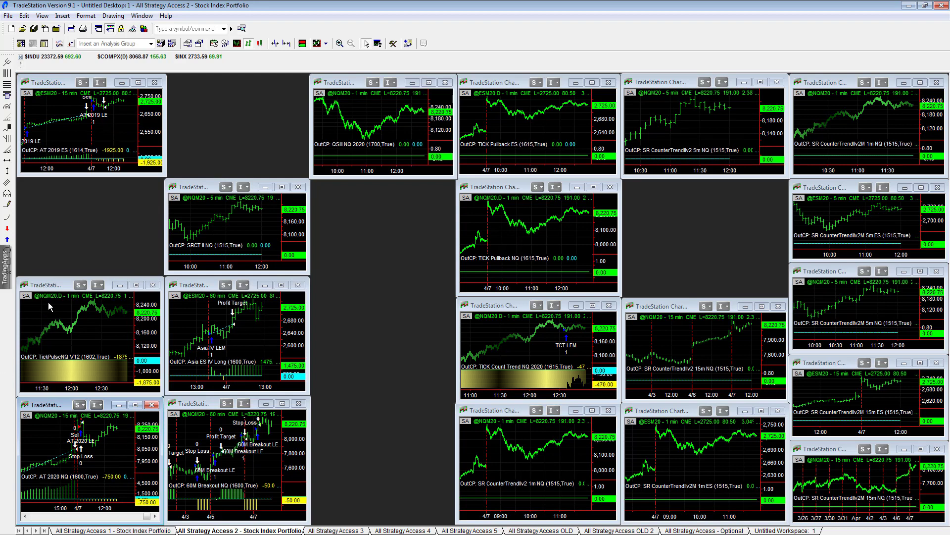
pyautogui.click(92, 331)
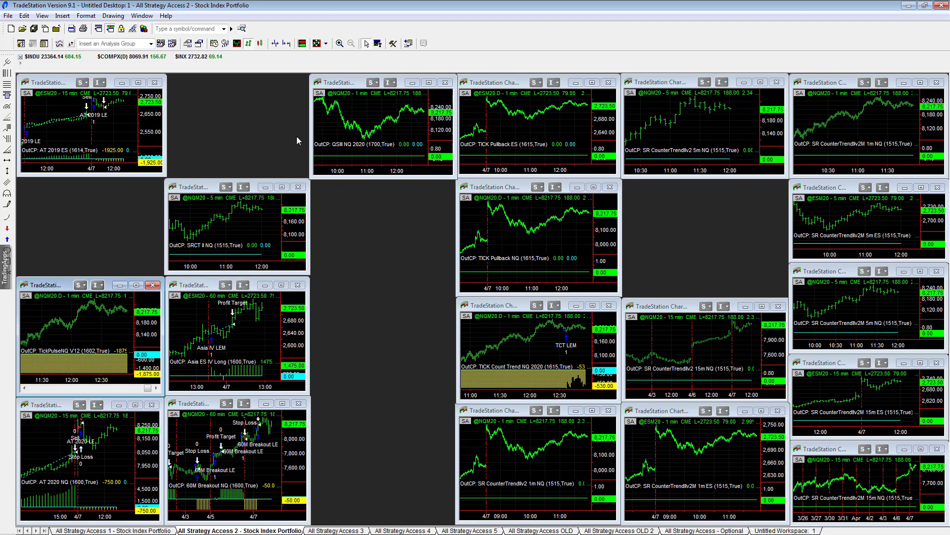
# - Check the chart shortcut options without choosing any, then revisit TickPulseNQ V12 and 60M Breakout NQ
pyautogui.rightClick(93, 333)
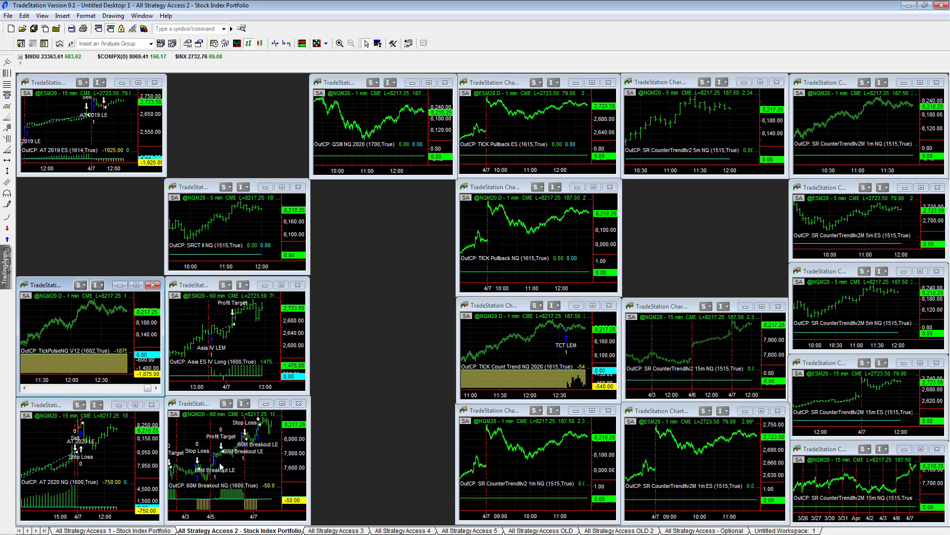
pyautogui.rightClick(246, 467)
pyautogui.click(111, 348)
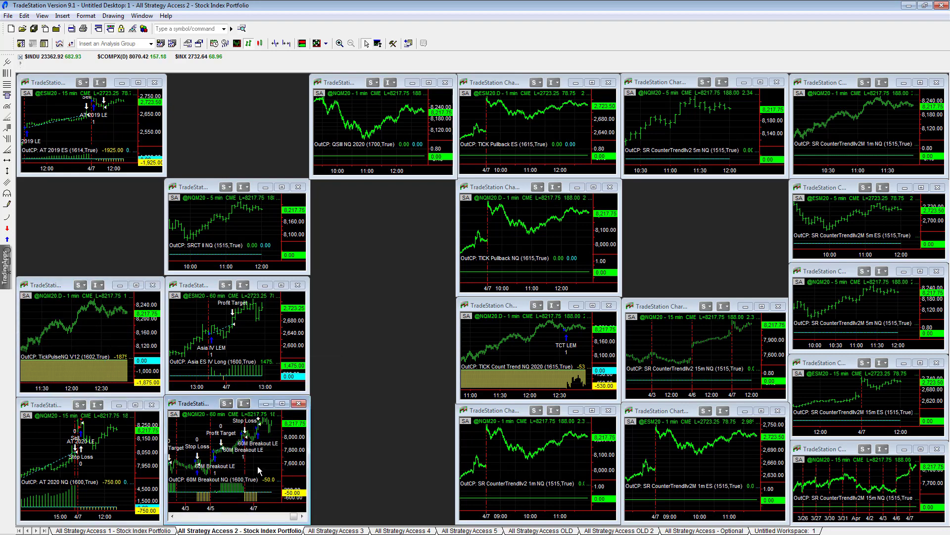
pyautogui.click(79, 314)
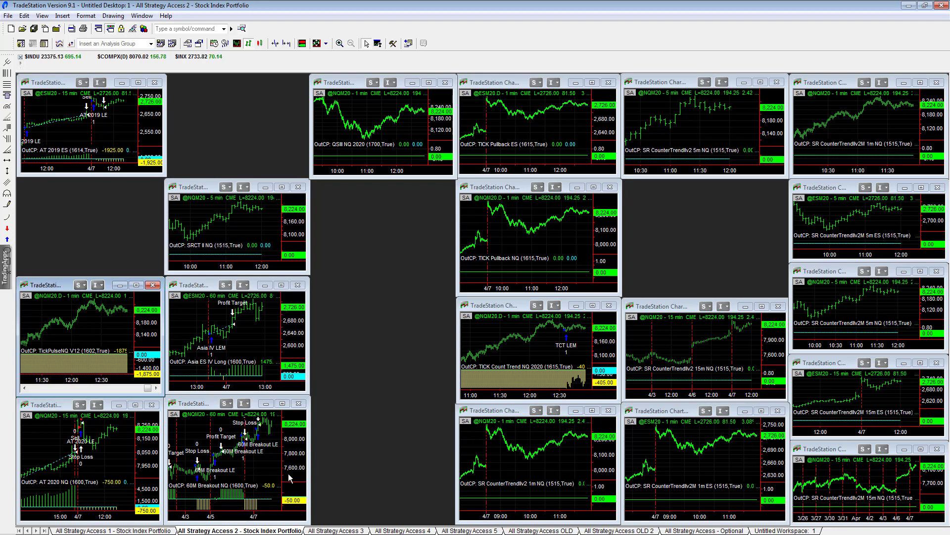
pyautogui.click(173, 451)
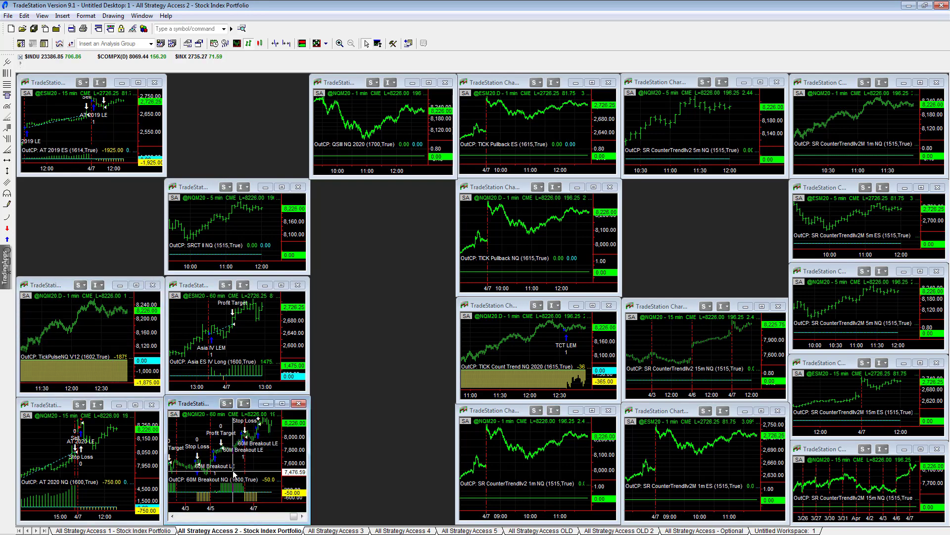
# - Cycle through the AT 2020 NQ, Asia ES IV Long and TICK Count Trend NQ 2020 charts
pyautogui.hotkey('ctrl', 'Tab')
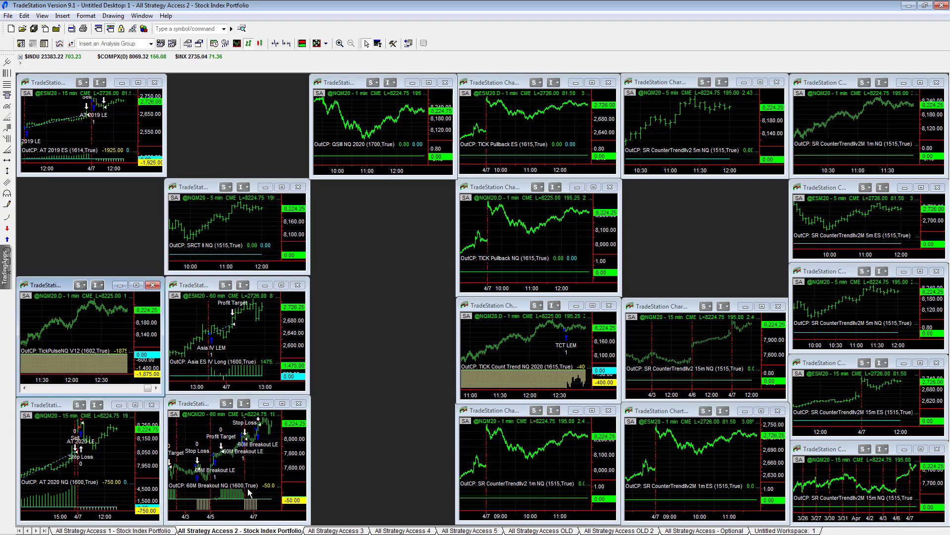
pyautogui.hotkey('ctrl', 'Tab')
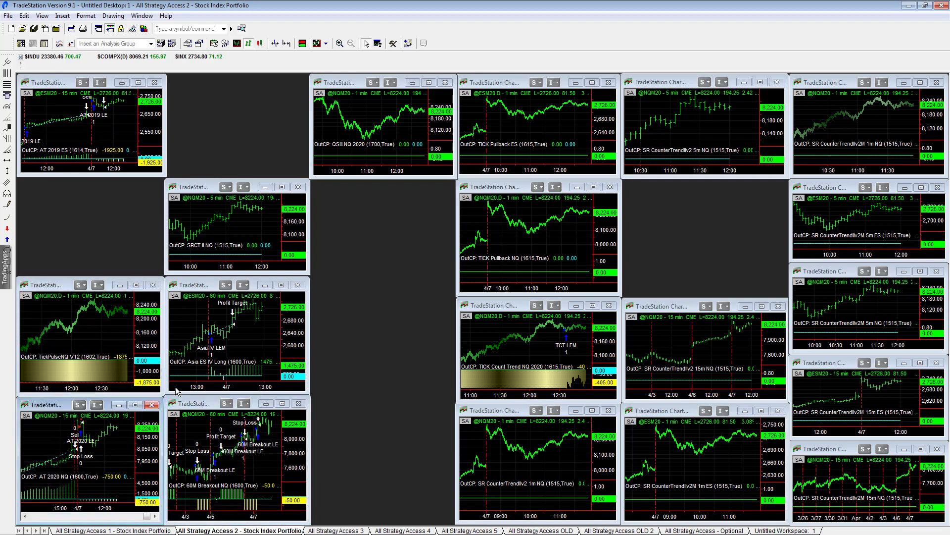
pyautogui.click(251, 340)
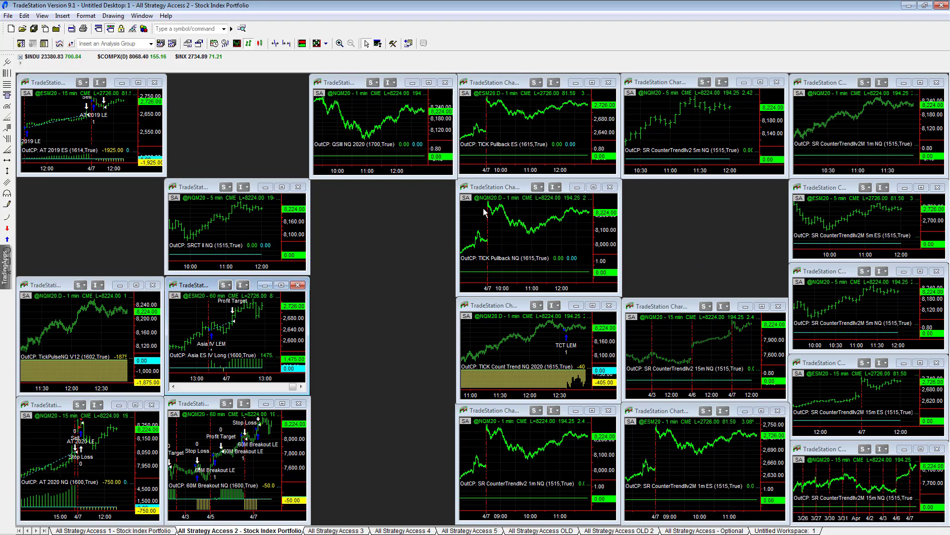
pyautogui.click(532, 339)
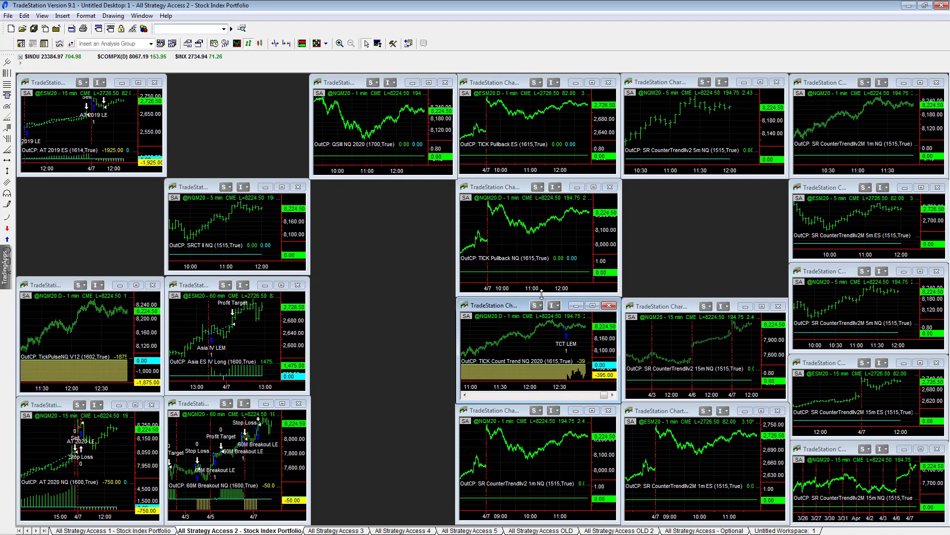
pyautogui.doubleClick(494, 306)
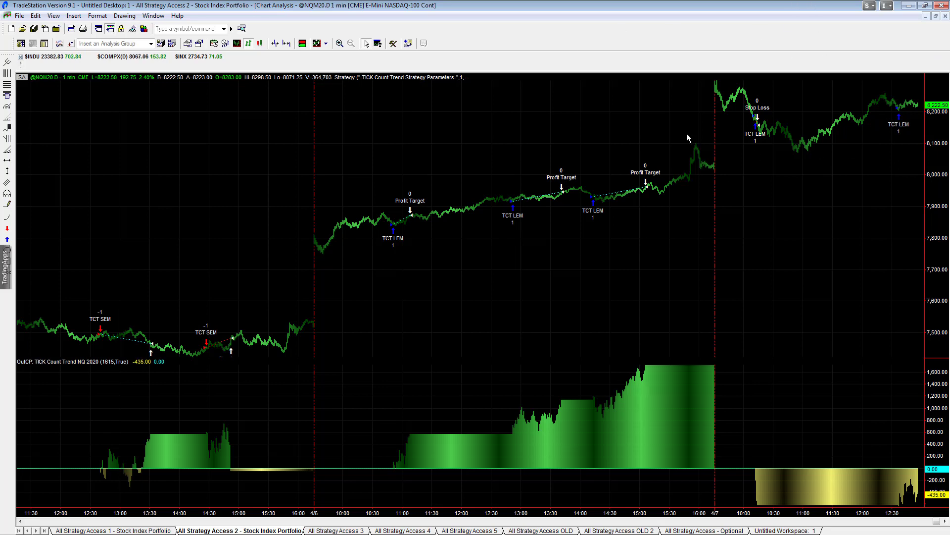
pyautogui.click(936, 17)
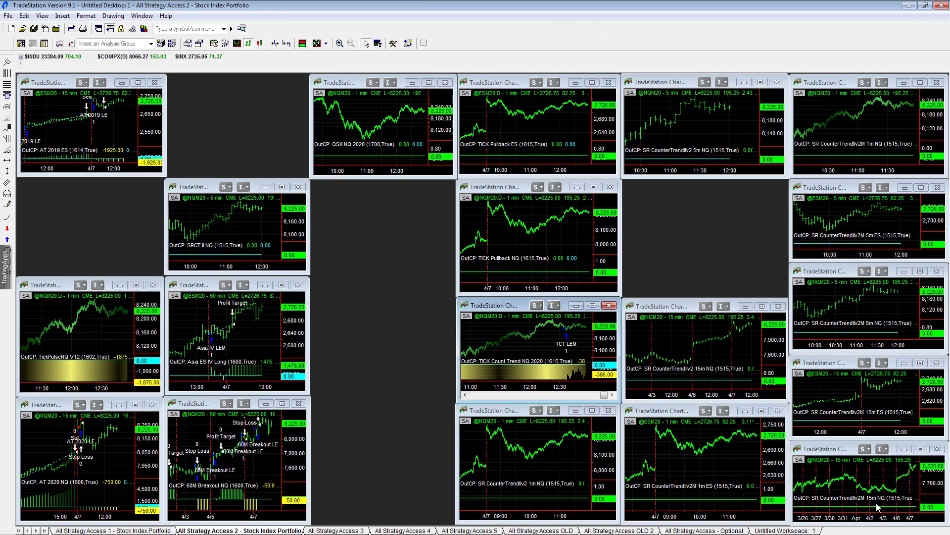
# - Open All Strategy Access 3 and browse its Cobra Euro IV, Gold Flash 2020 and Asia Gold IV charts
pyautogui.click(273, 480)
pyautogui.click(336, 530)
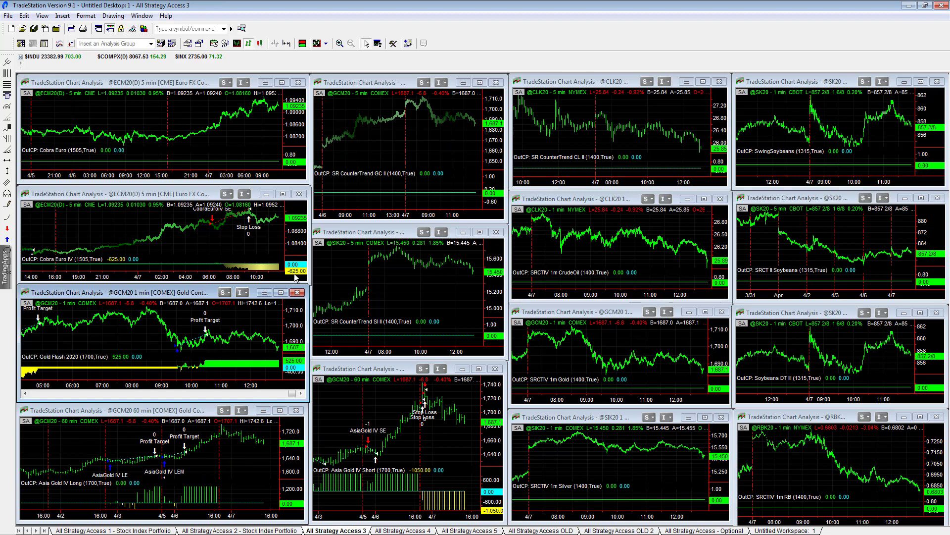
pyautogui.click(234, 236)
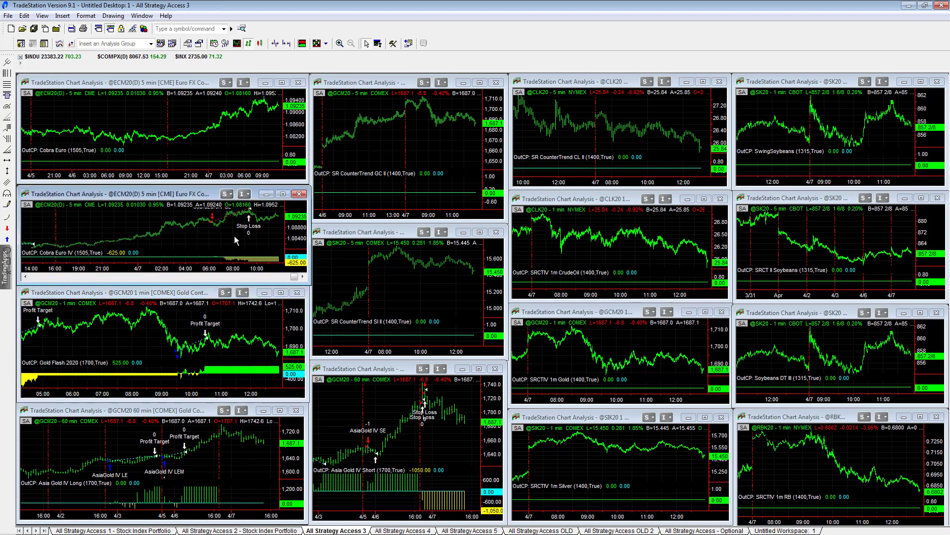
pyautogui.click(246, 355)
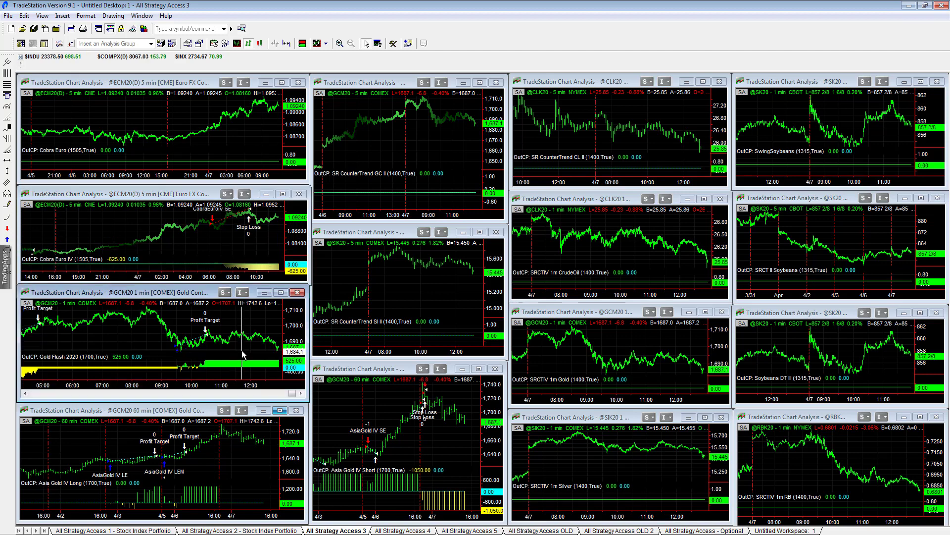
pyautogui.click(432, 444)
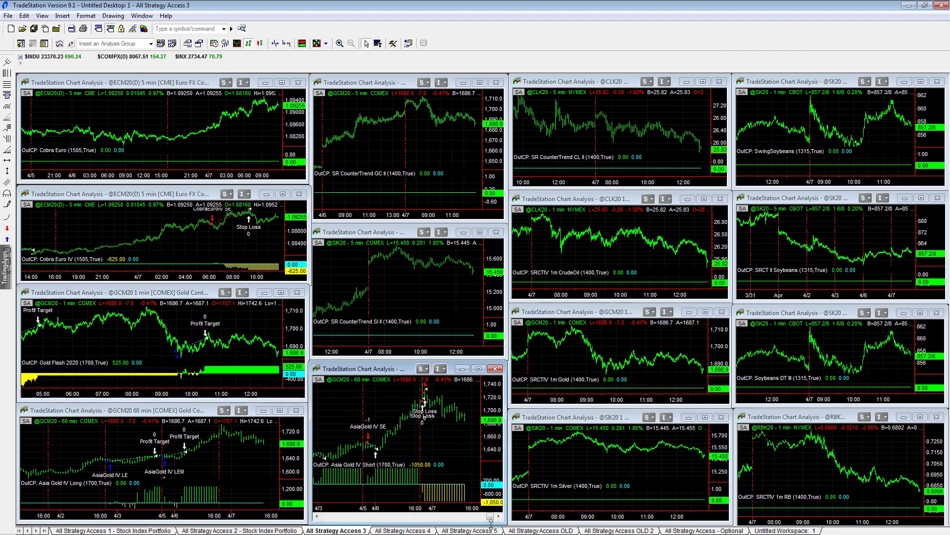
# - Check bar details on All Strategy Access 4's Gold 60-min and 1-min charts, then open All Strategy Access 5
pyautogui.click(403, 530)
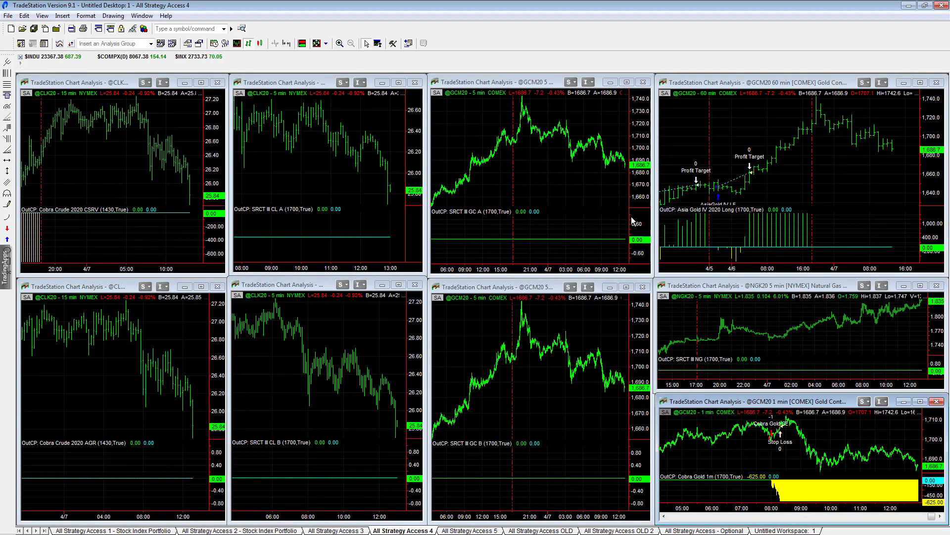
pyautogui.click(797, 170)
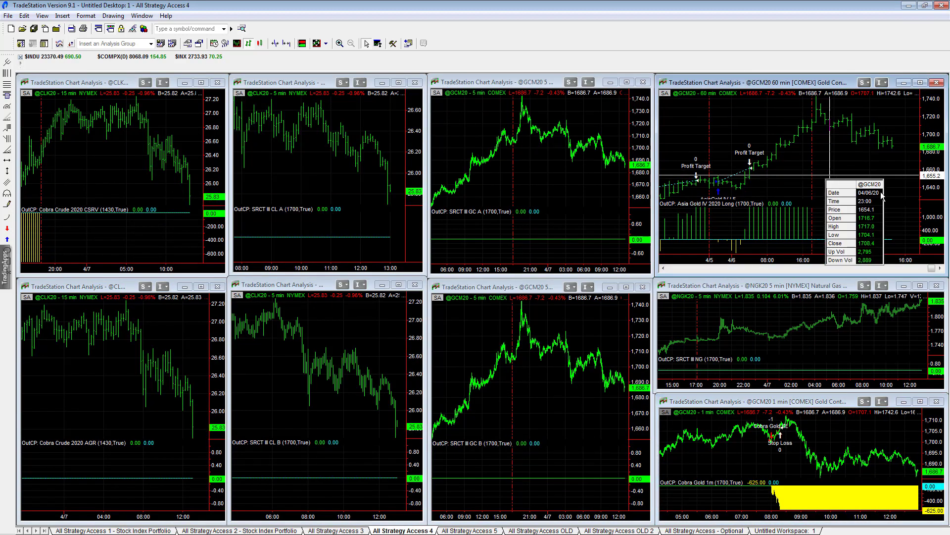
pyautogui.click(786, 457)
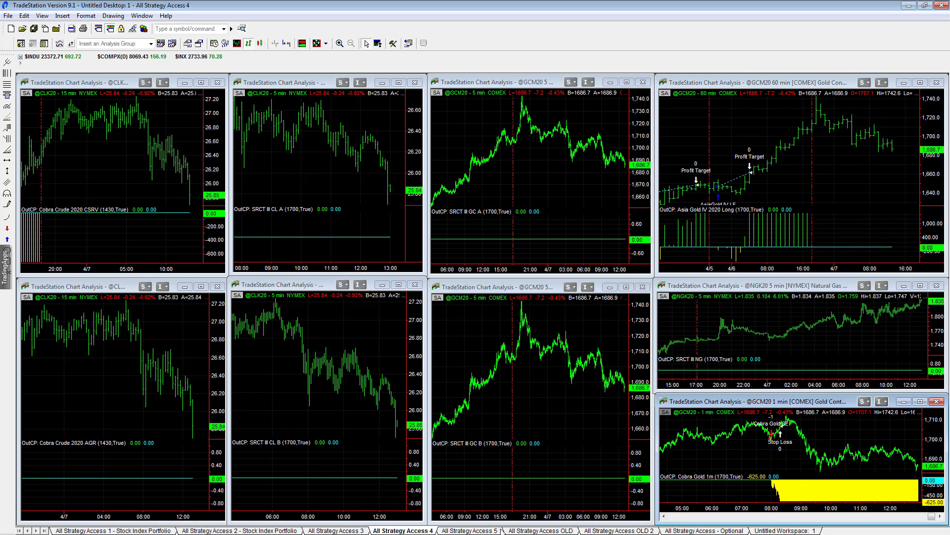
pyautogui.click(469, 530)
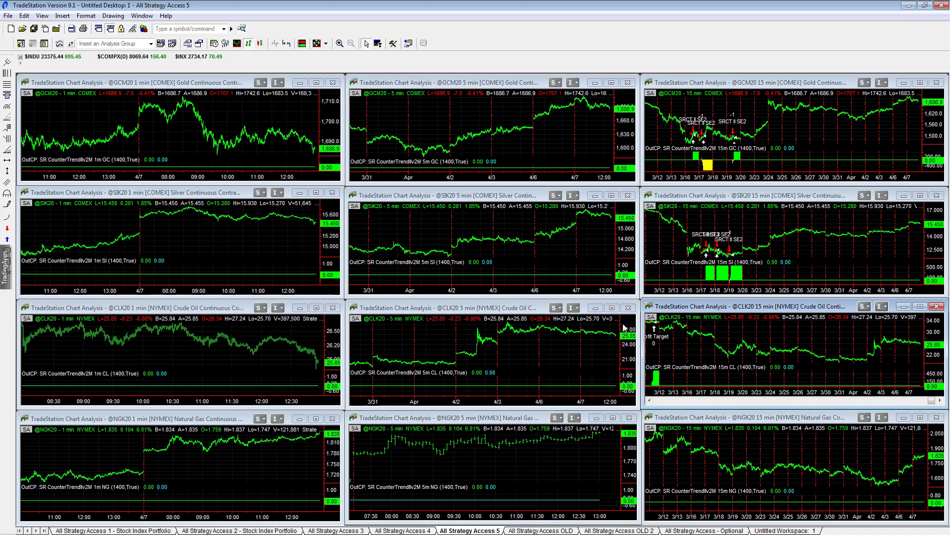